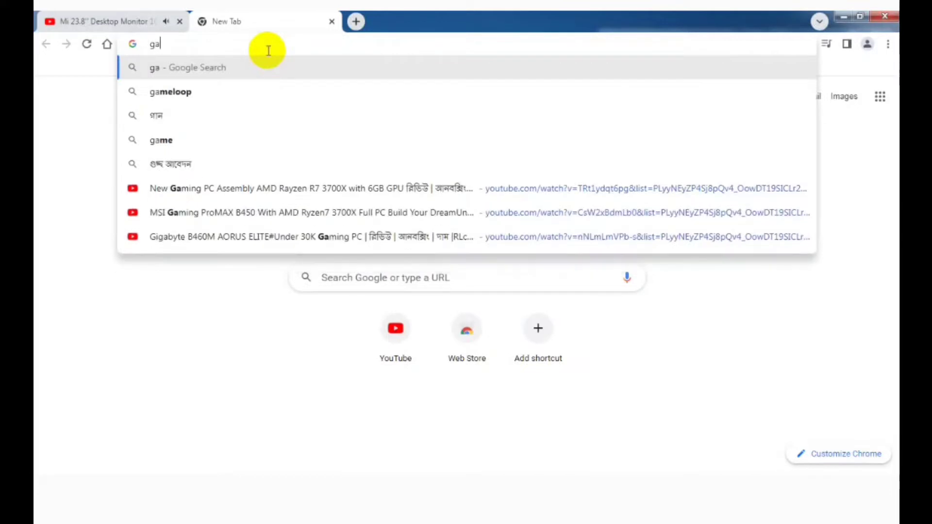
# Step: Enter 'gstadmi' in a new tab's address bar and choose the 'gstadmission.ac.bd 2022' suggestion
pyautogui.write('t')
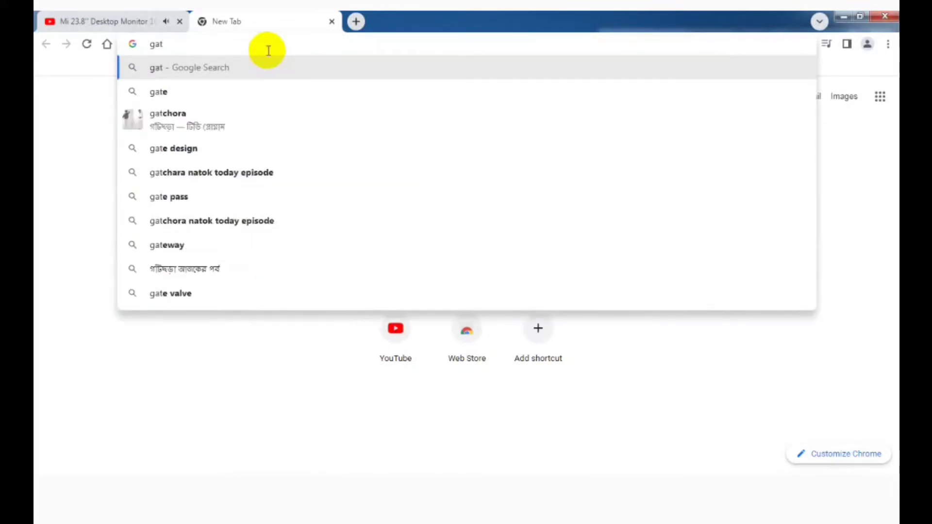
pyautogui.press('BackSpace')
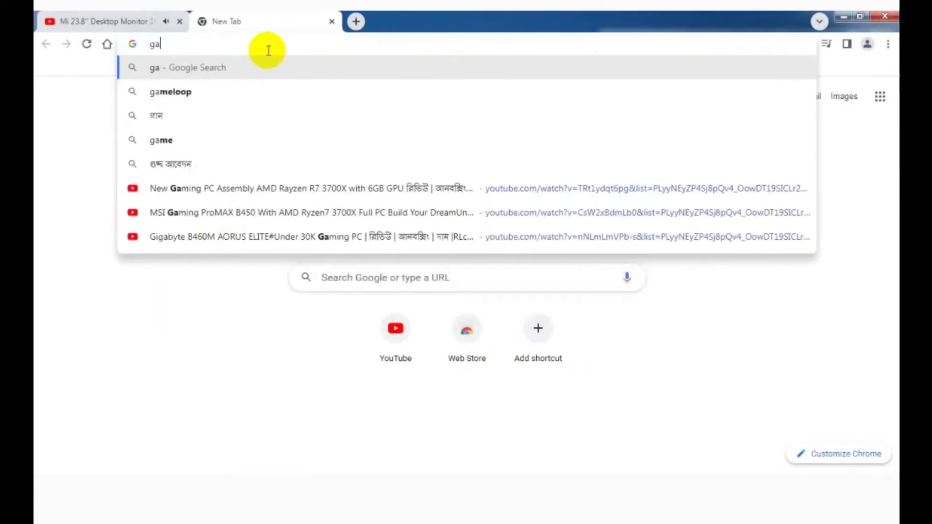
pyautogui.write('st')
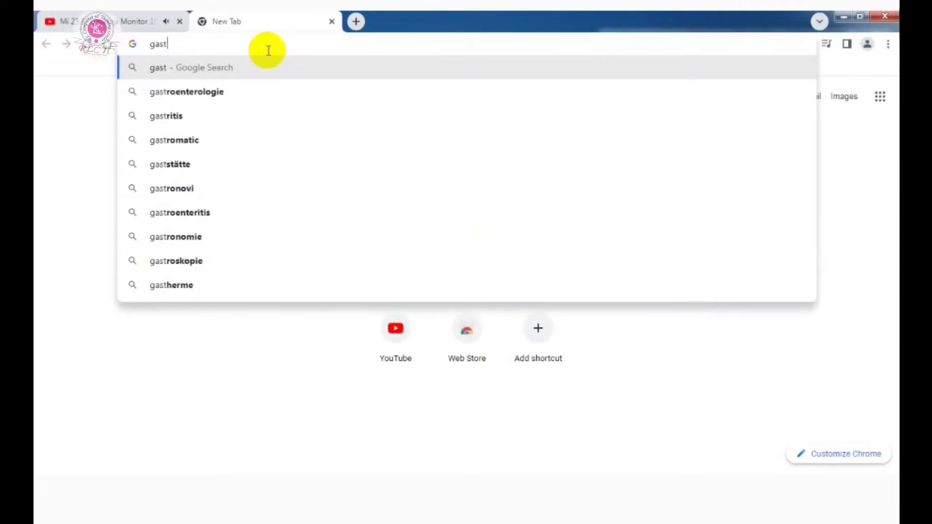
pyautogui.press('BackSpace')
pyautogui.press('BackSpace')
pyautogui.press('BackSpace')
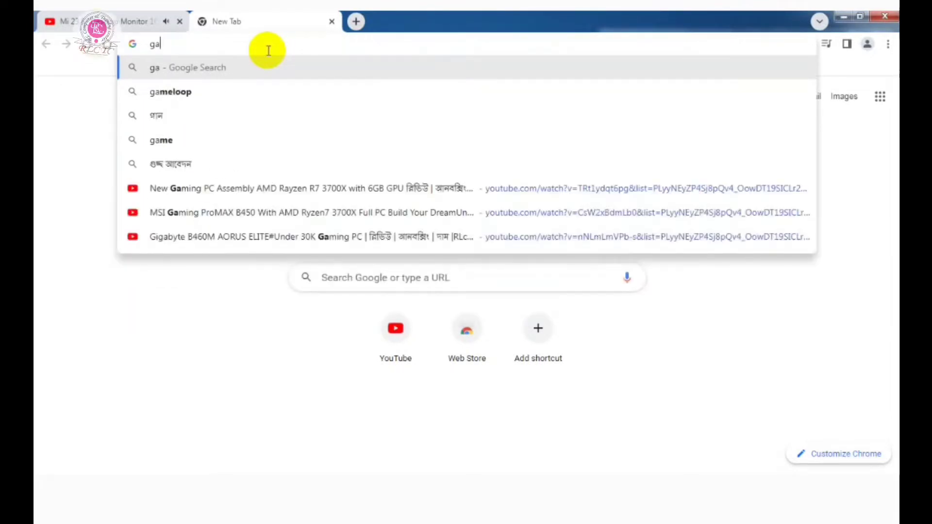
pyautogui.write('s')
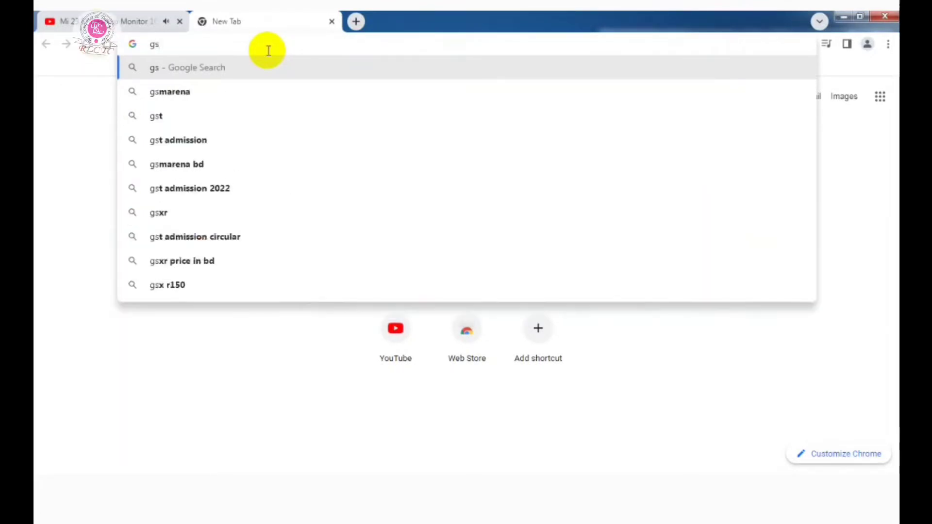
pyautogui.write('tadmi')
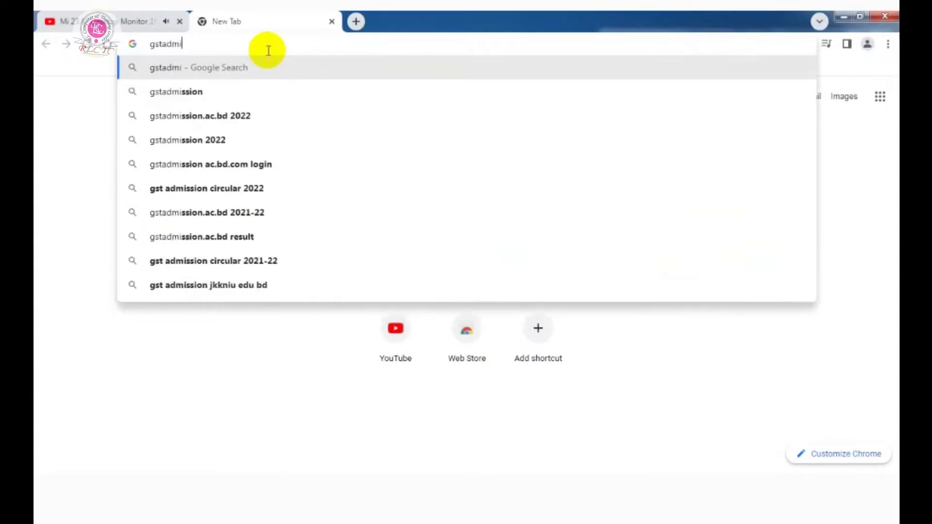
pyautogui.click(239, 121)
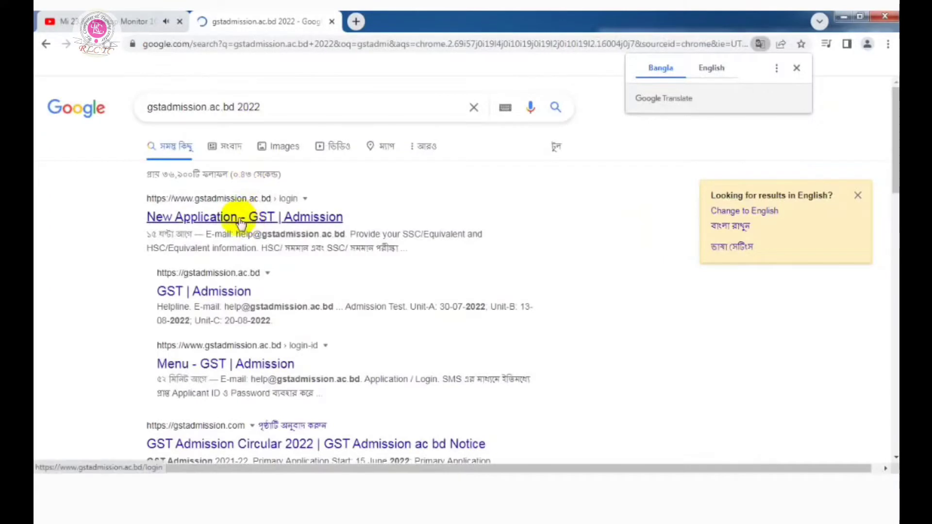
# Step: Open the 'New Application - GST | Admission' result and start the online application
pyautogui.click(240, 219)
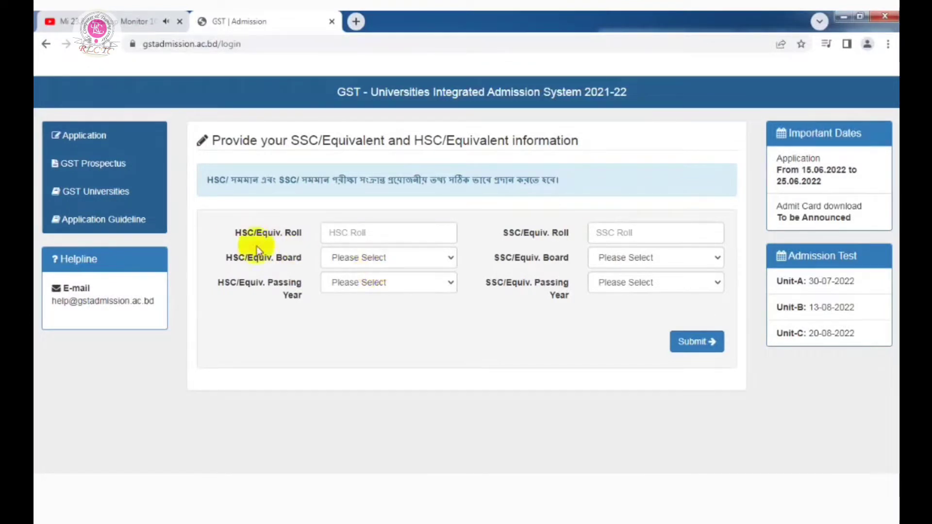
pyautogui.click(85, 135)
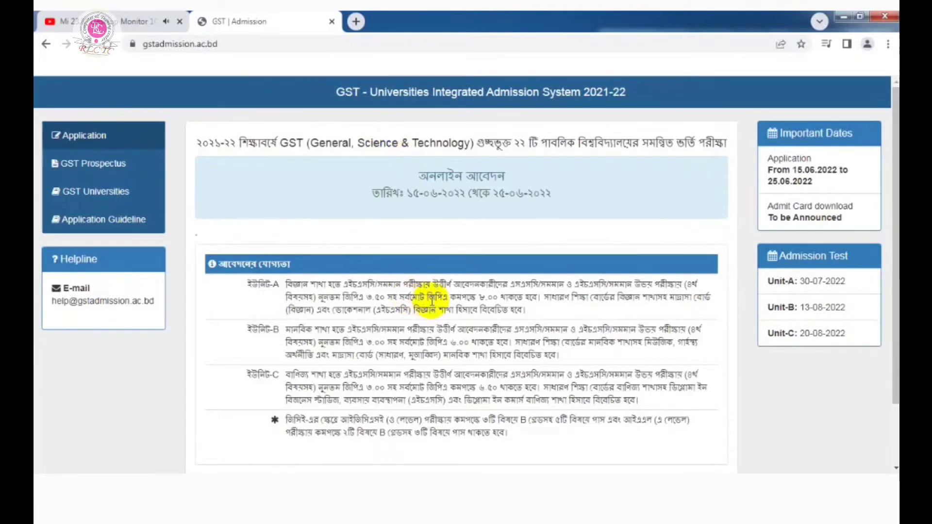
pyautogui.scroll(-2, 432, 299)
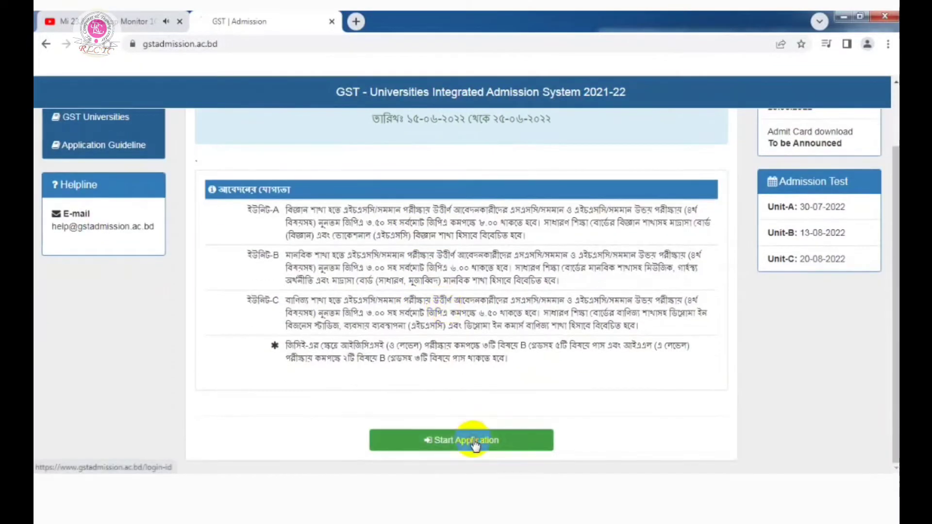
pyautogui.click(475, 443)
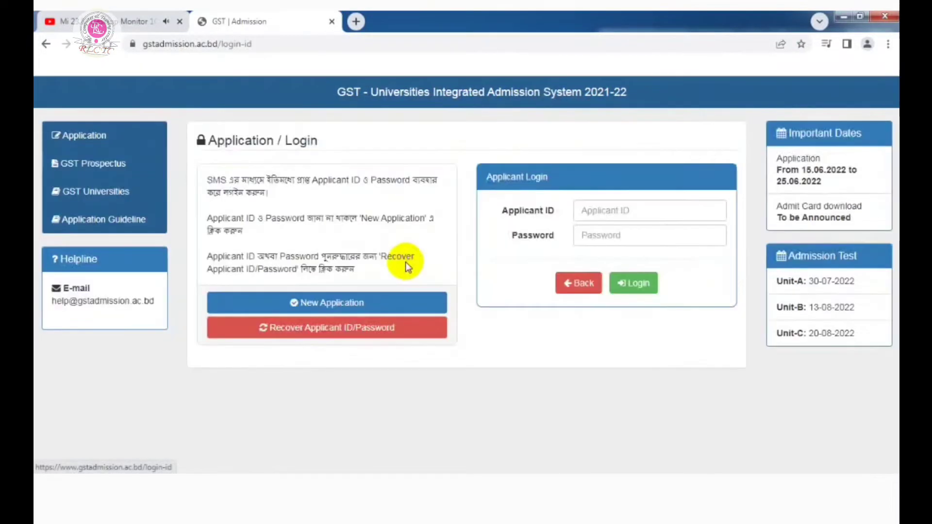
# Step: Begin a new application with HSC board Dhaka and HSC passing year 2021
pyautogui.click(342, 303)
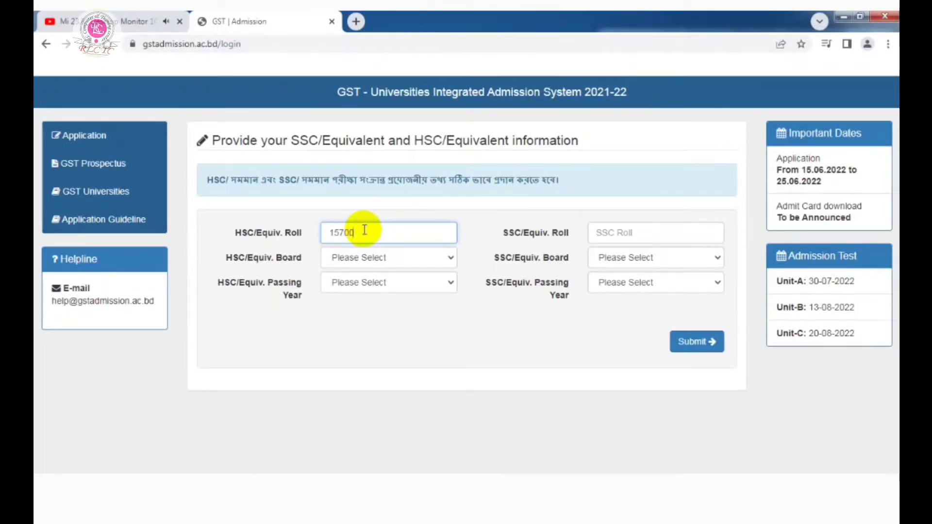
pyautogui.click(374, 262)
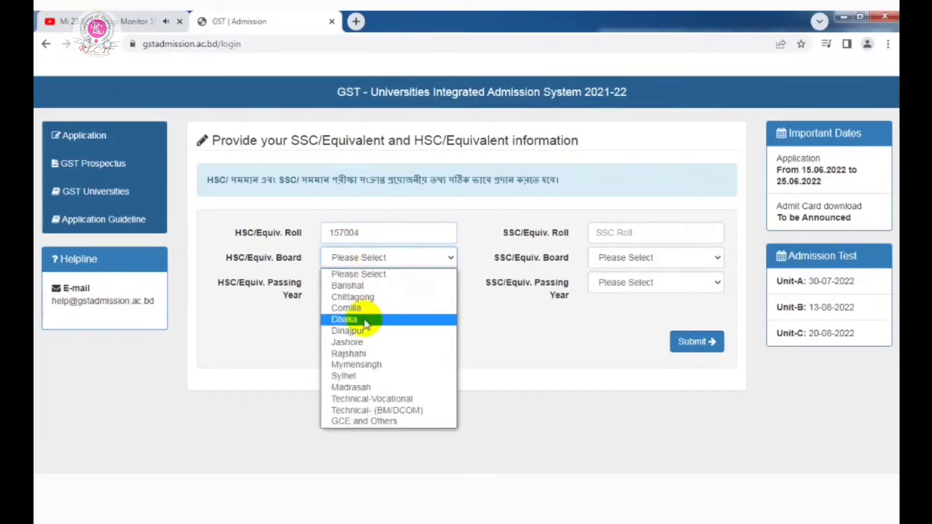
pyautogui.click(365, 317)
pyautogui.click(374, 286)
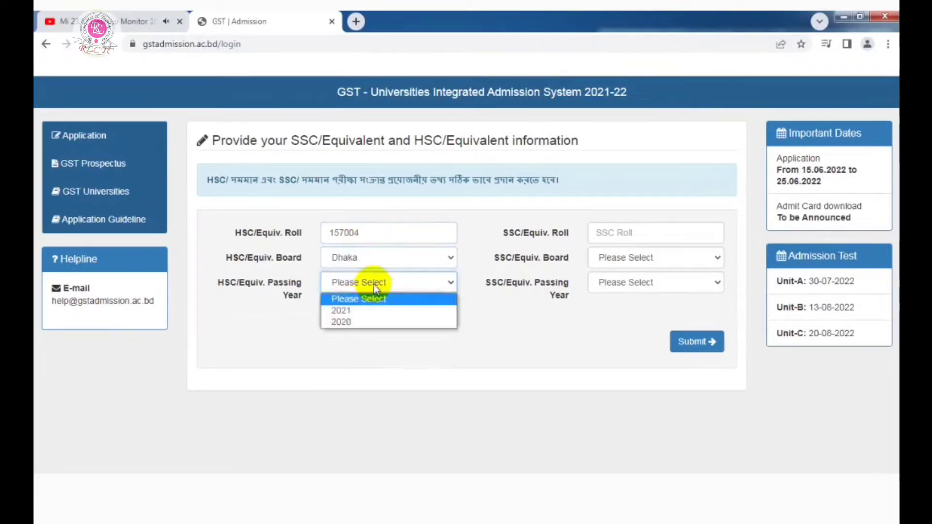
pyautogui.click(372, 314)
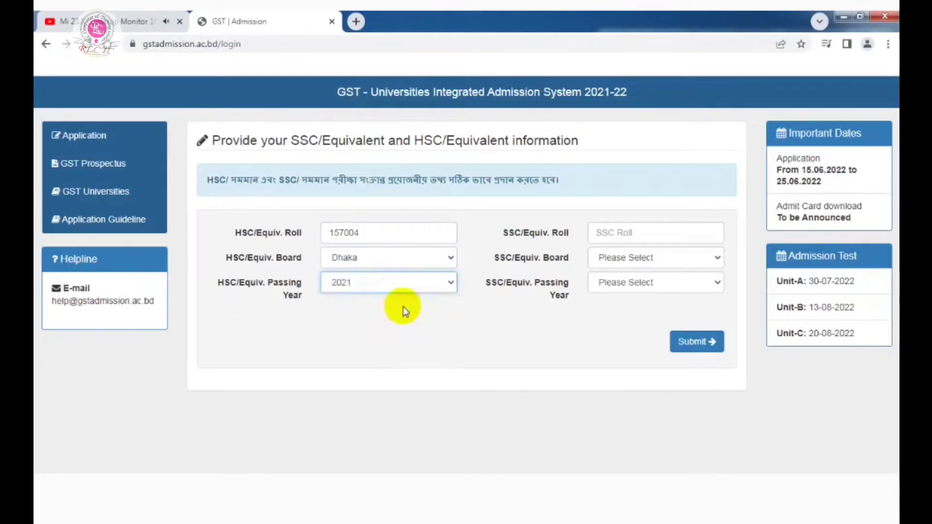
# Step: Enter the SSC roll, set SSC board Dhaka and year 2019, and submit
pyautogui.click(620, 230)
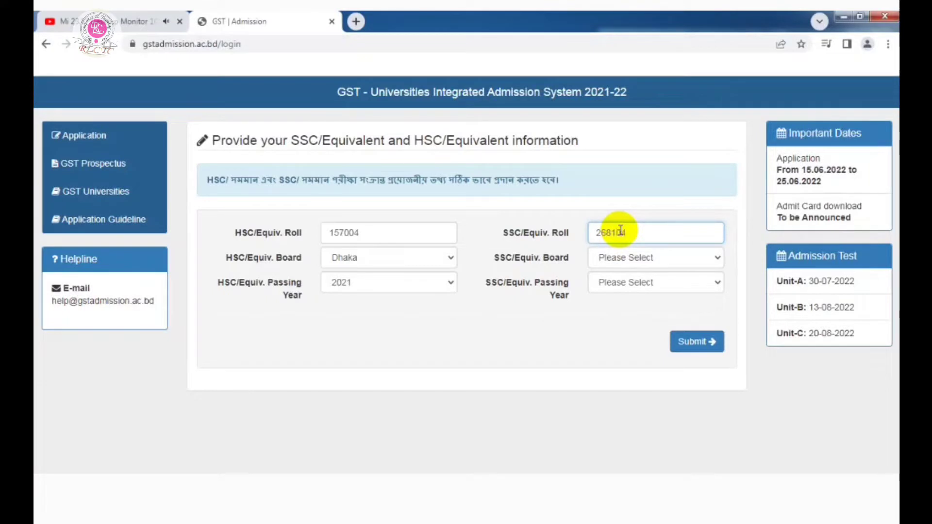
pyautogui.click(631, 258)
pyautogui.click(638, 308)
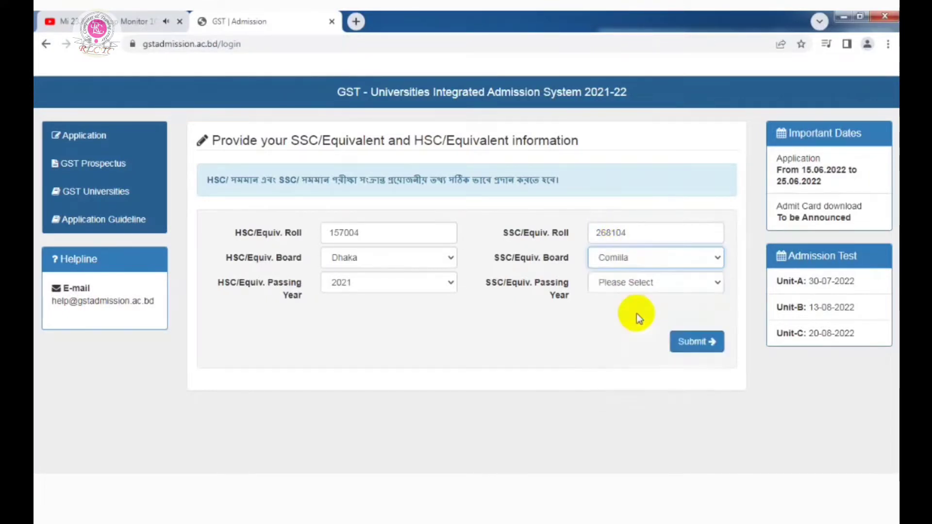
pyautogui.click(639, 259)
pyautogui.click(645, 320)
pyautogui.click(646, 282)
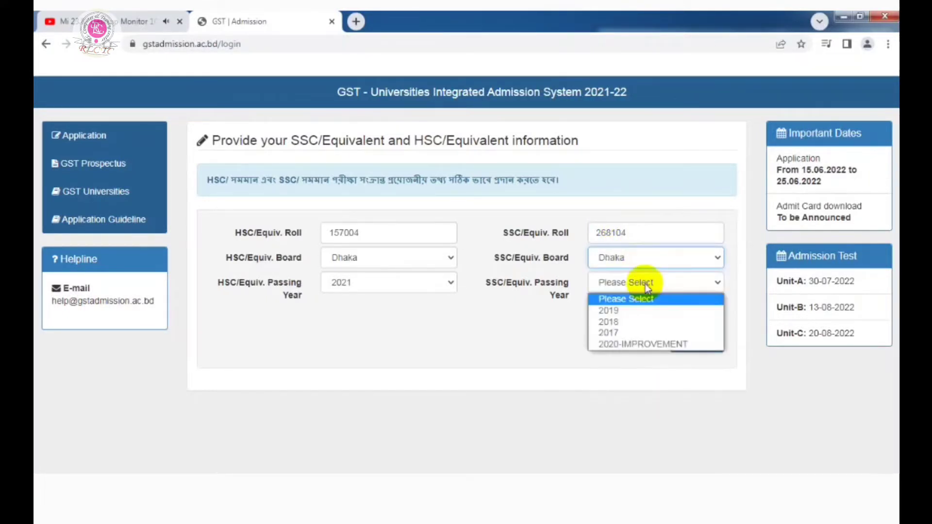
pyautogui.click(631, 321)
pyautogui.click(697, 342)
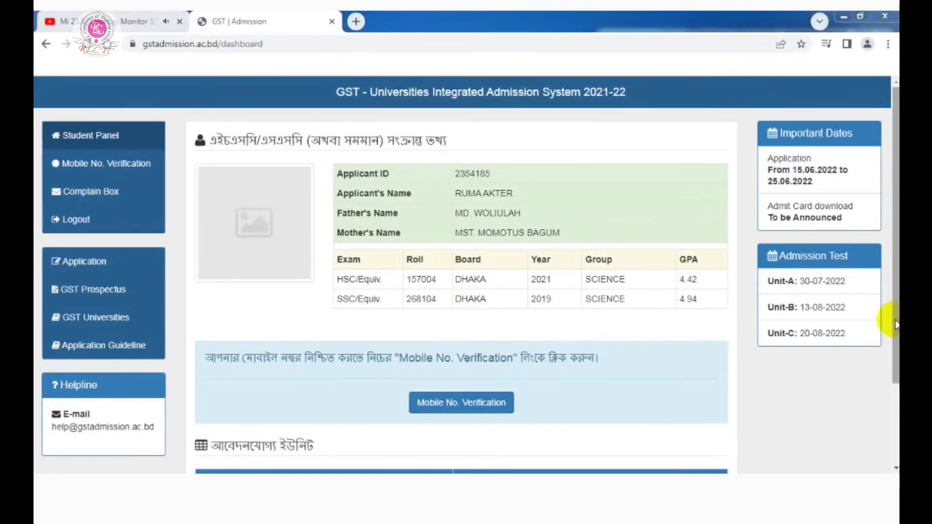
# Step: Check the Unit table on the dashboard and go to Mobile No. Verification
pyautogui.moveTo(893, 330); pyautogui.dragTo(893, 401)
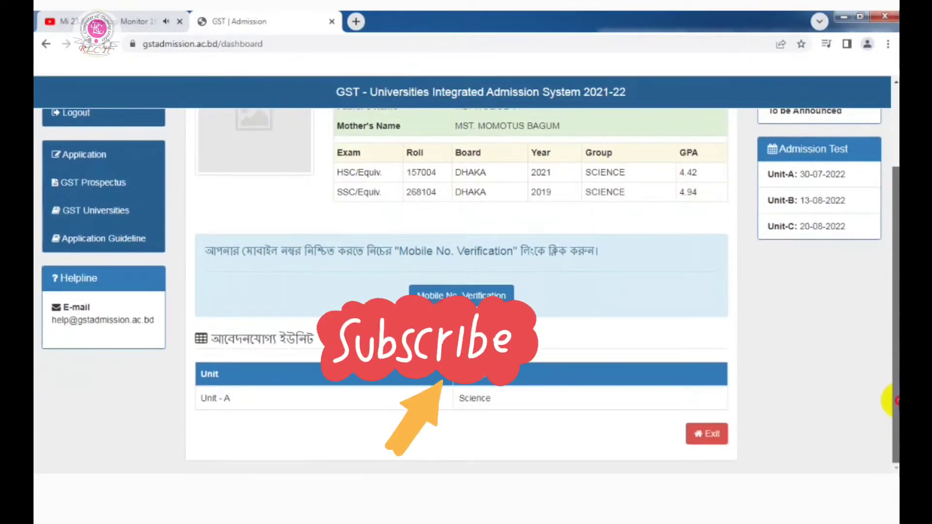
pyautogui.moveTo(895, 400); pyautogui.dragTo(895, 357)
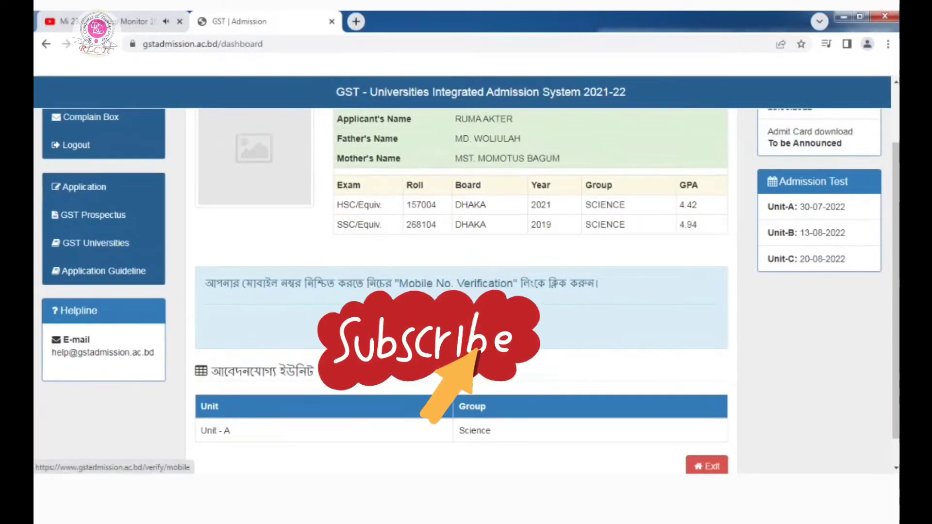
pyautogui.click(461, 322)
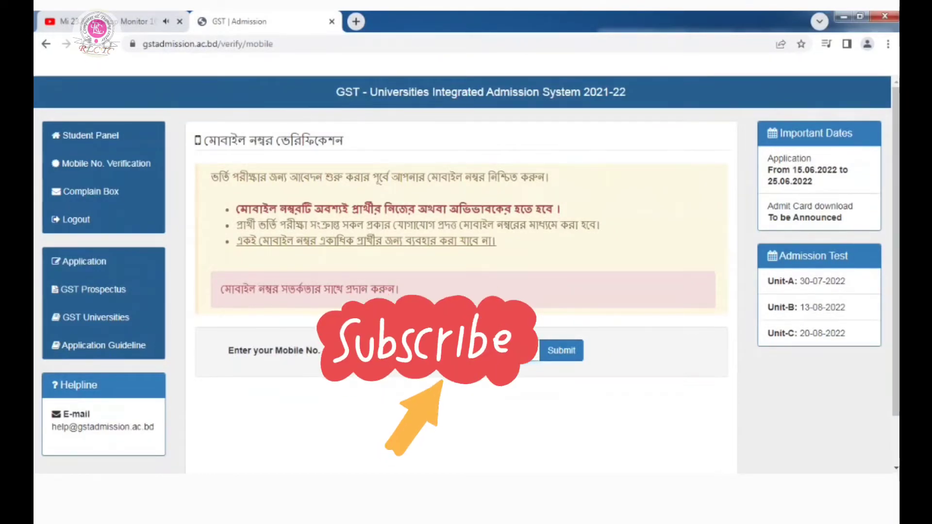
# Step: Paste the applicant's mobile number, request the SMS code, and enter the verification code
pyautogui.click(413, 348)
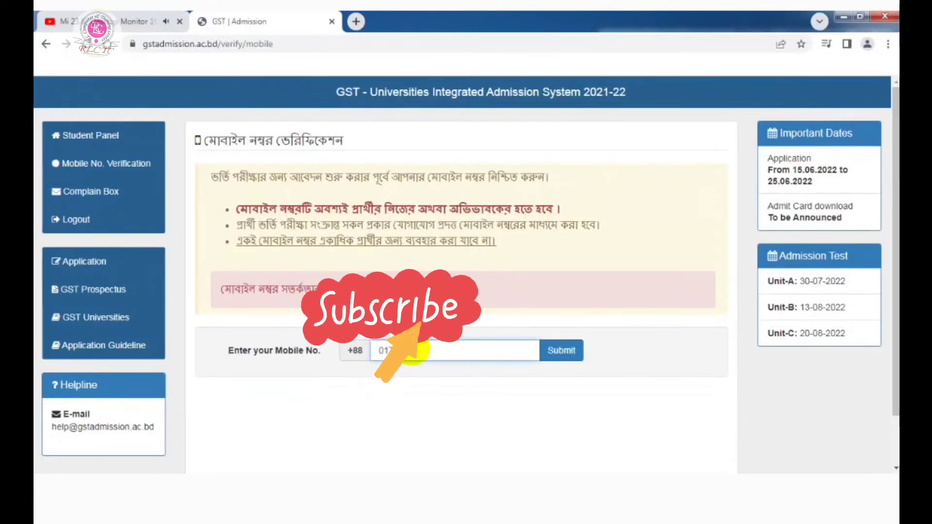
pyautogui.hotkey('ctrl', 'v')
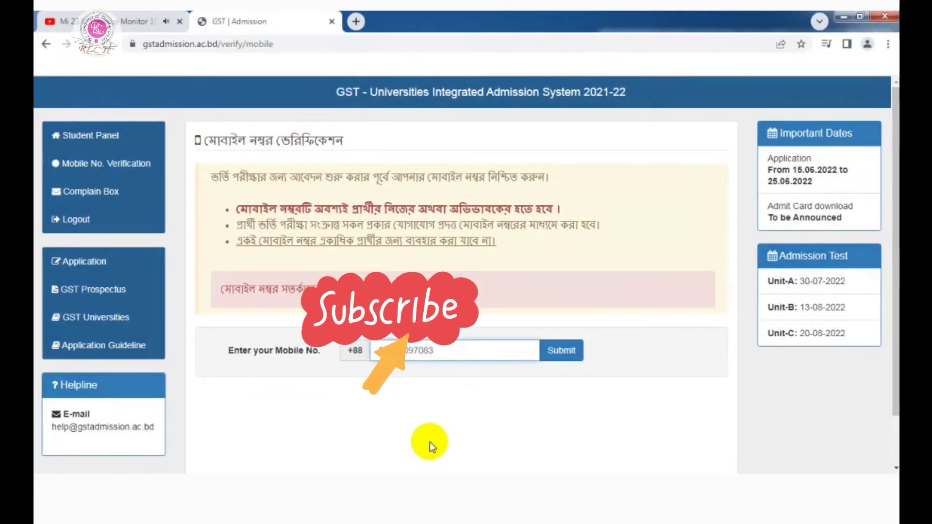
pyautogui.click(561, 351)
pyautogui.press('Return')
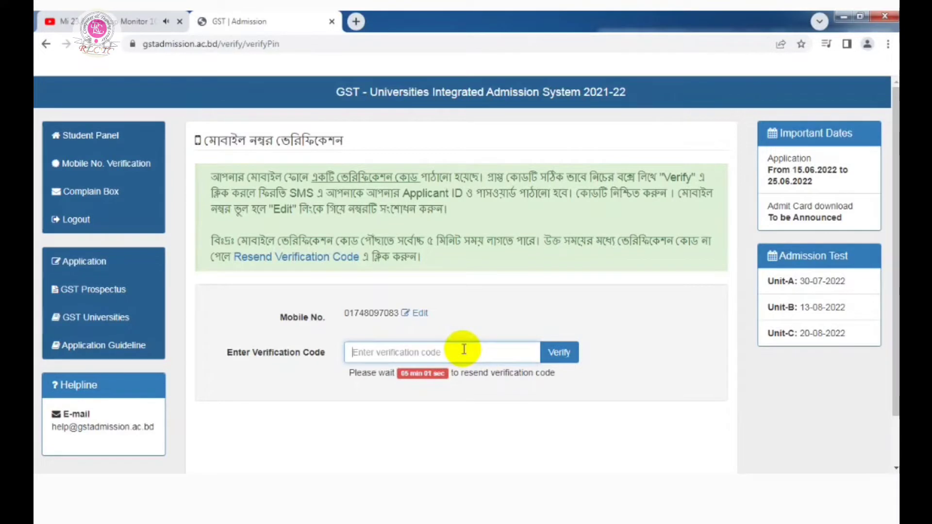
pyautogui.click(464, 349)
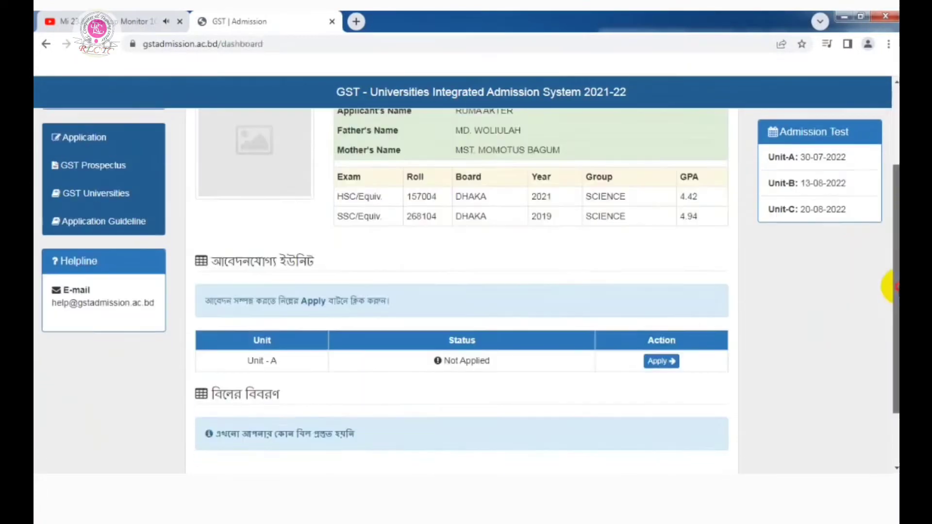
pyautogui.scroll(-1, 892, 305)
pyautogui.scroll(3, 365, 354)
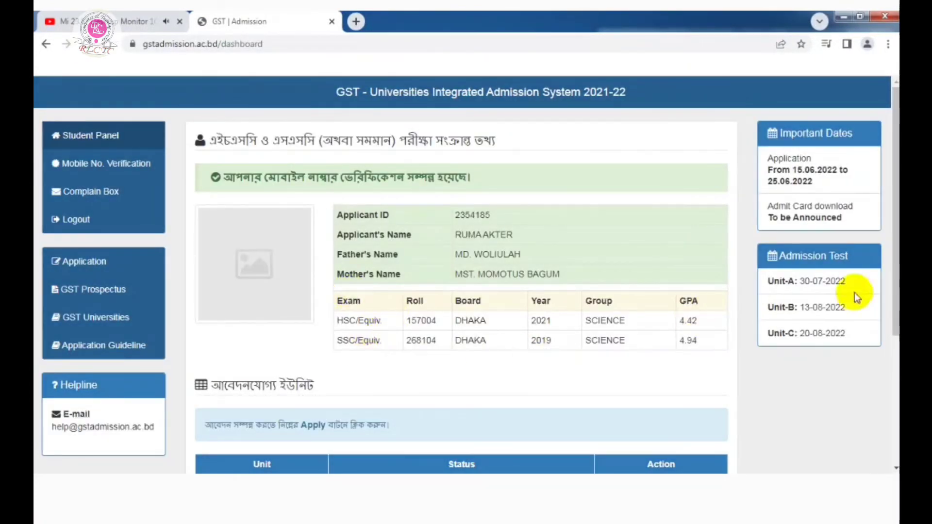
# Step: Apply for Unit - A to reach the 300x300 photo upload page
pyautogui.moveTo(895, 204); pyautogui.dragTo(896, 367)
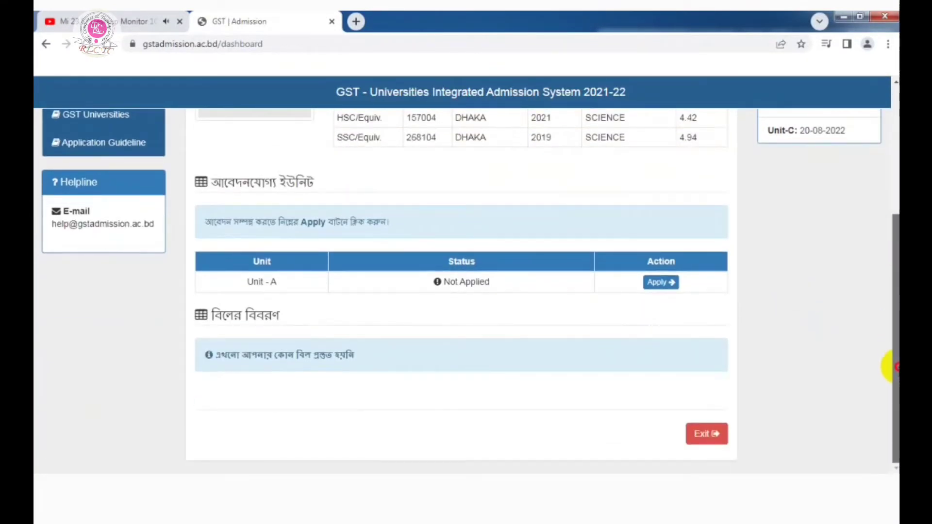
pyautogui.scroll(3, 890, 224)
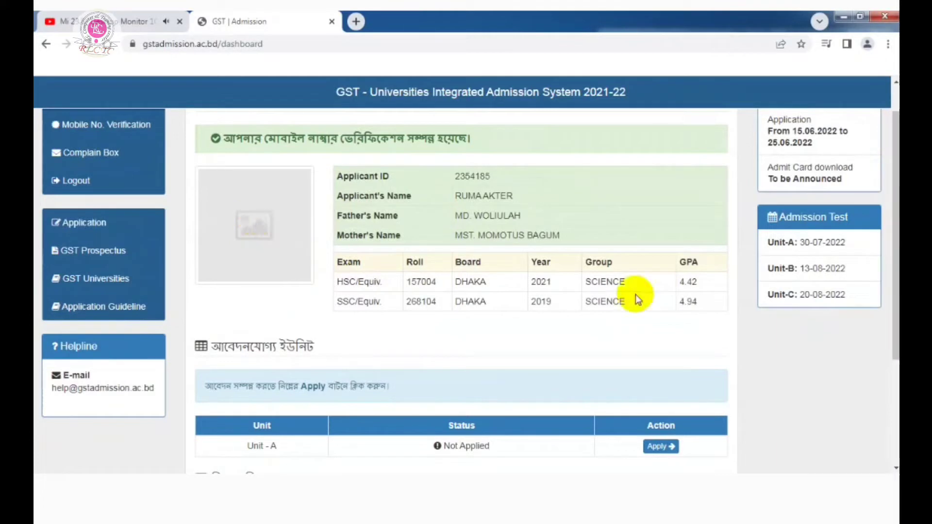
pyautogui.moveTo(891, 211); pyautogui.dragTo(889, 298)
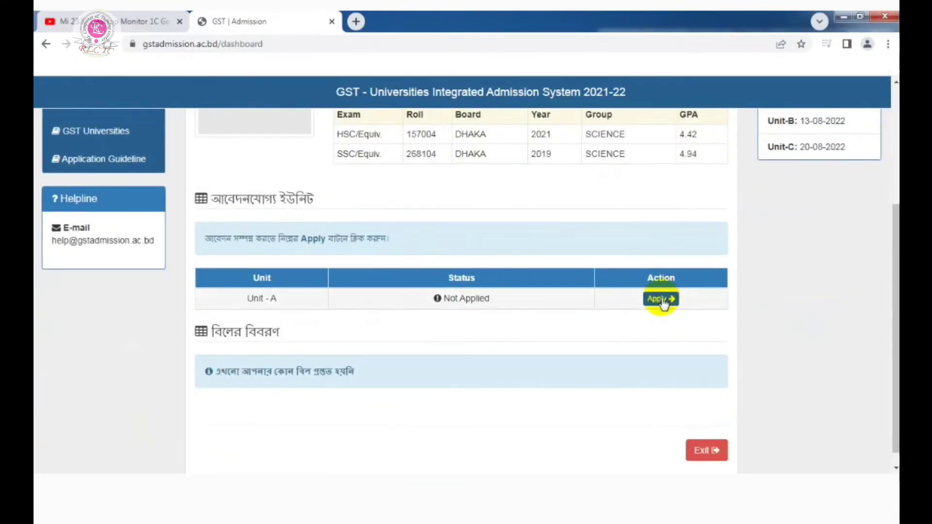
pyautogui.click(662, 299)
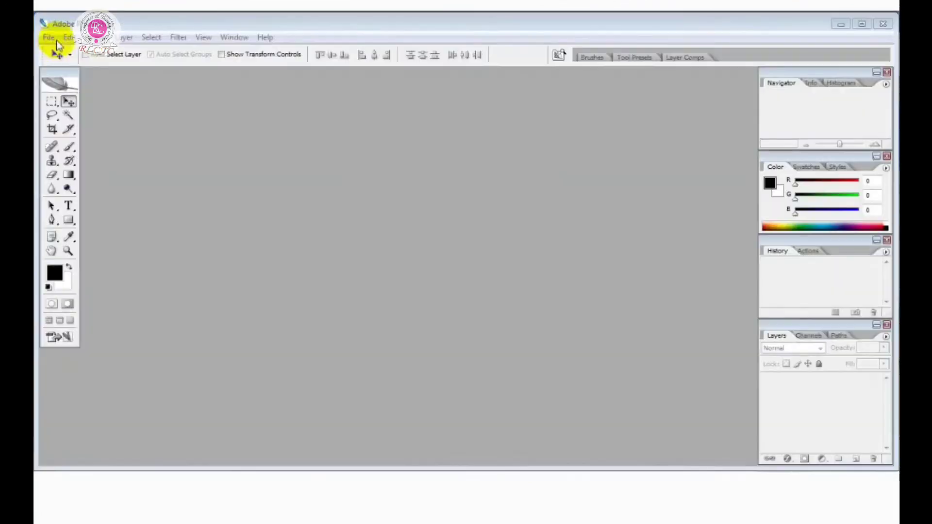
pyautogui.click(50, 38)
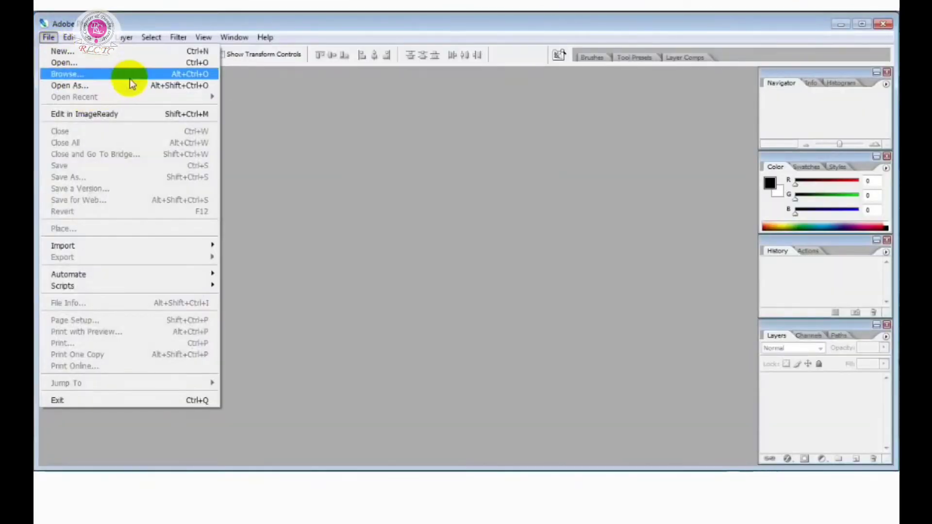
# Step: Open the portrait JPEG photo in Photoshop
pyautogui.click(141, 63)
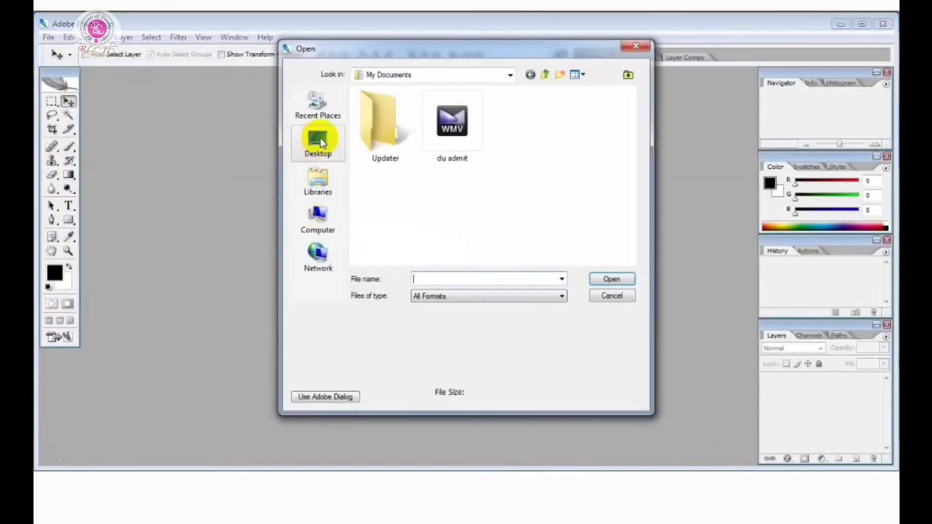
pyautogui.click(336, 187)
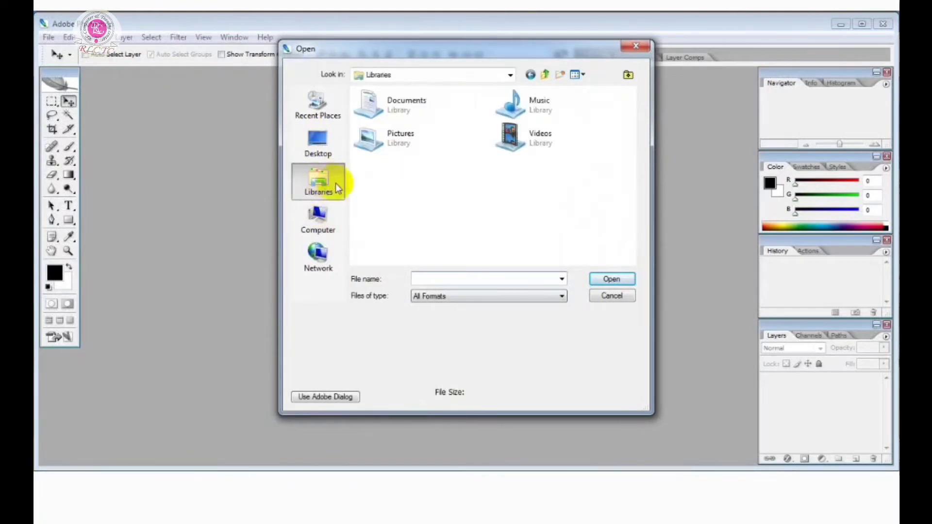
pyautogui.click(442, 75)
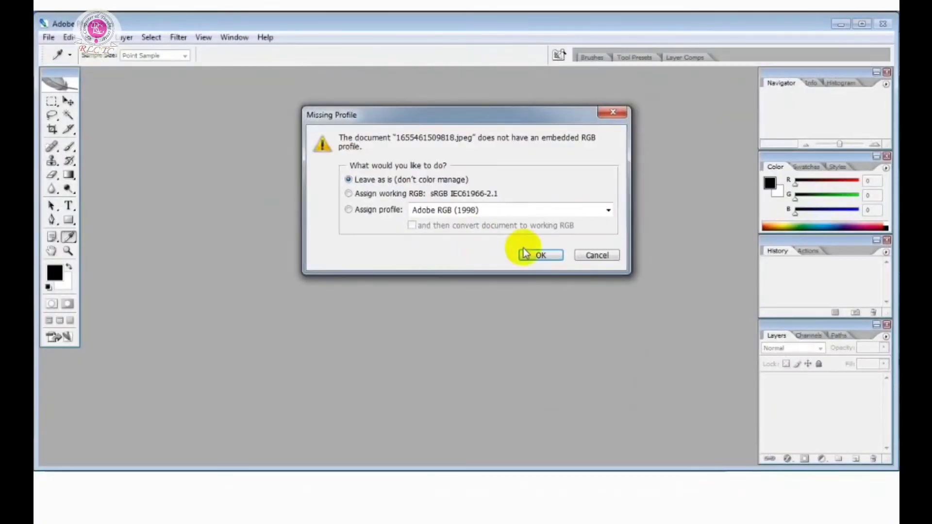
pyautogui.click(524, 253)
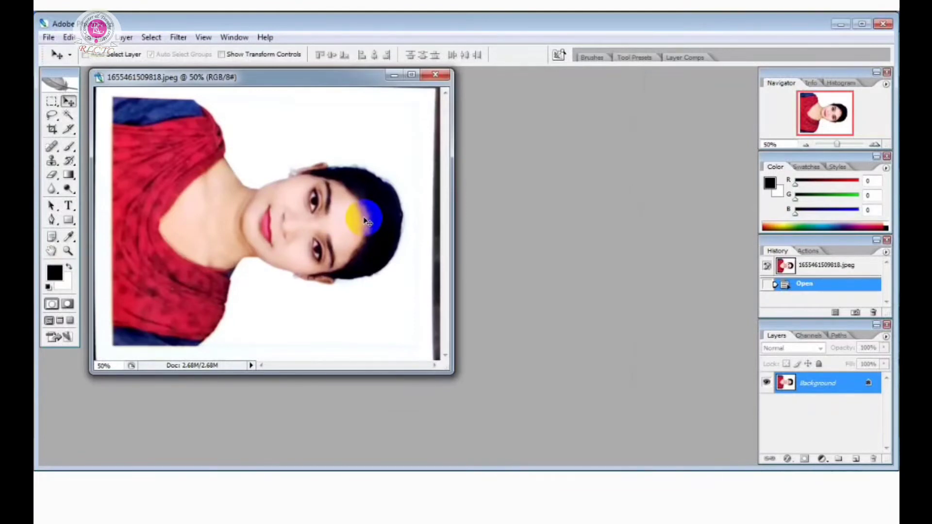
# Step: Create a new blank document 300 × 300 pixels
pyautogui.hotkey('ctrl', 'n')
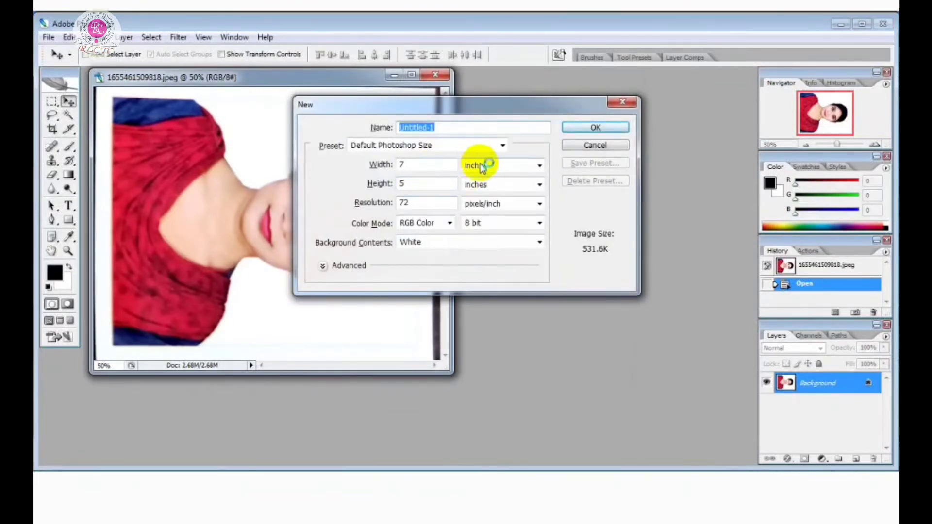
pyautogui.click(481, 167)
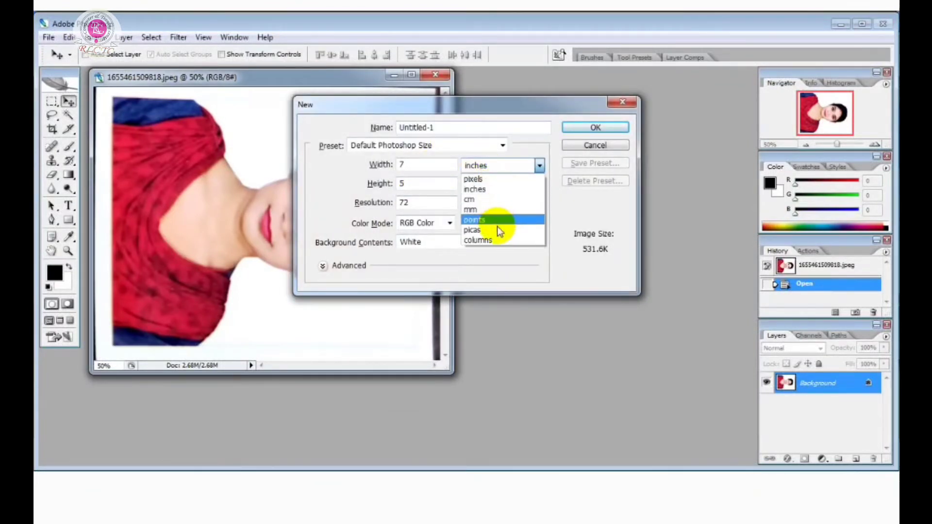
pyautogui.click(498, 179)
pyautogui.doubleClick(407, 165)
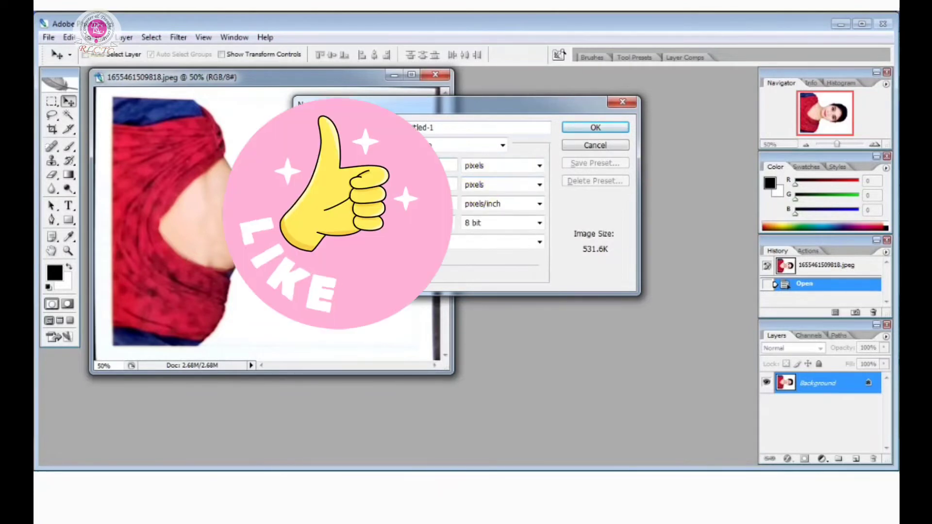
pyautogui.write('300')
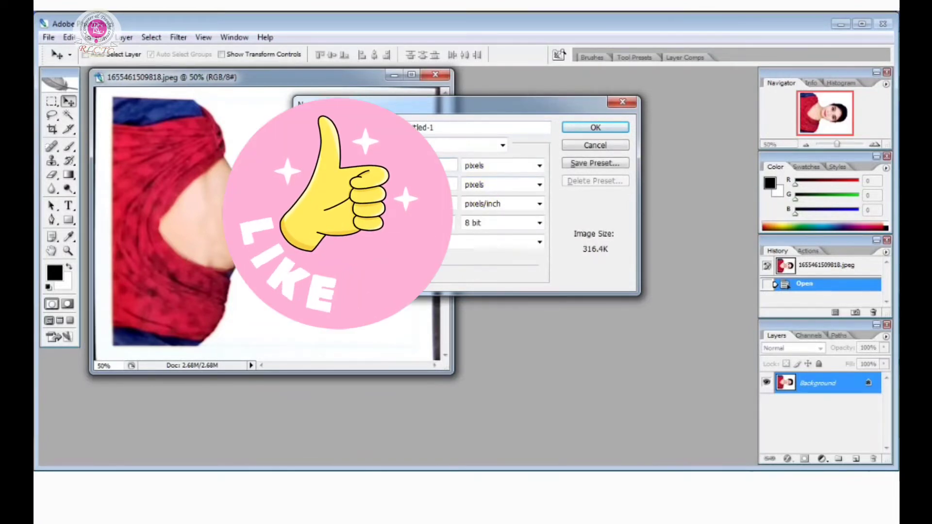
pyautogui.press('Tab')
pyautogui.write('300')
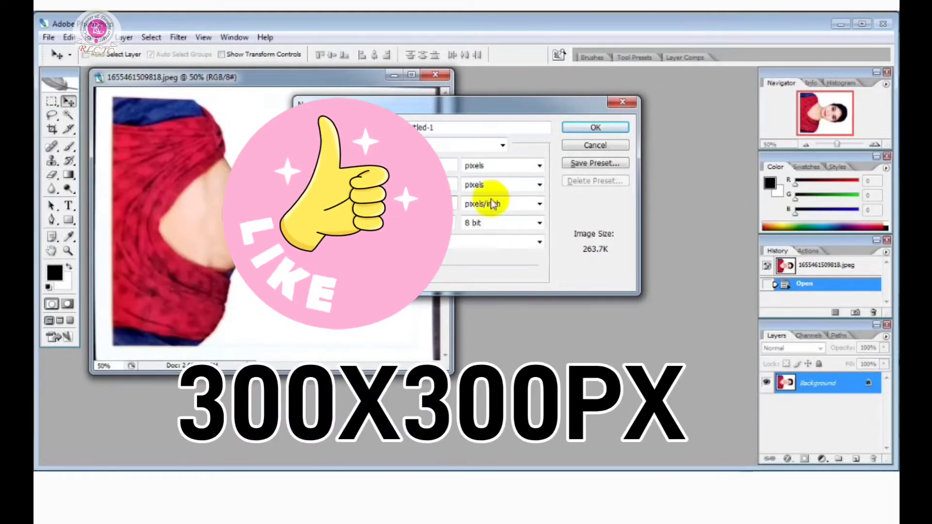
pyautogui.click(593, 127)
# Step: Copy the portrait photo into the new Untitled-1 document
pyautogui.moveTo(240, 92); pyautogui.dragTo(592, 115)
pyautogui.click(416, 141)
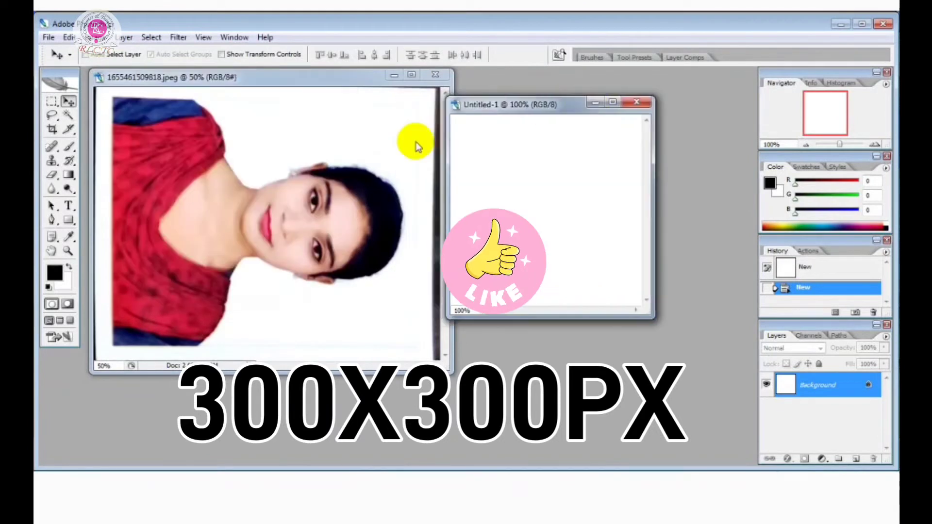
pyautogui.moveTo(416, 142); pyautogui.dragTo(504, 204)
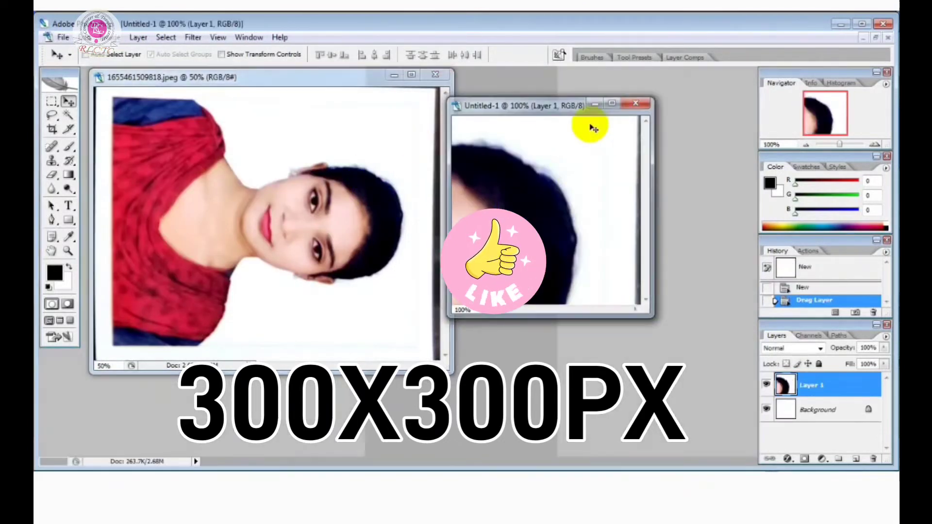
pyautogui.click(612, 102)
# Step: Rotate the photo -90° and scale it to cover the 300x300 canvas
pyautogui.hotkey('ctrl', 't')
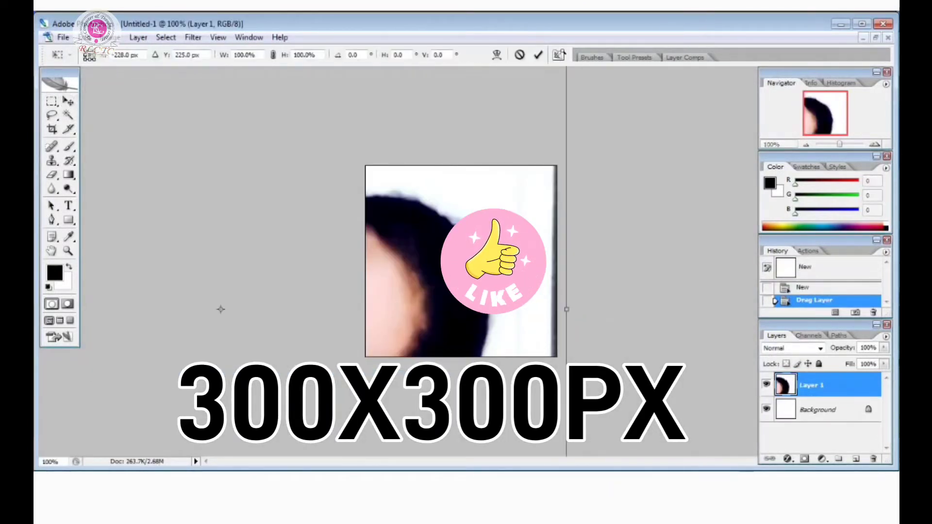
pyautogui.moveTo(493, 254); pyautogui.dragTo(606, 311)
pyautogui.moveTo(338, 195); pyautogui.dragTo(470, 205)
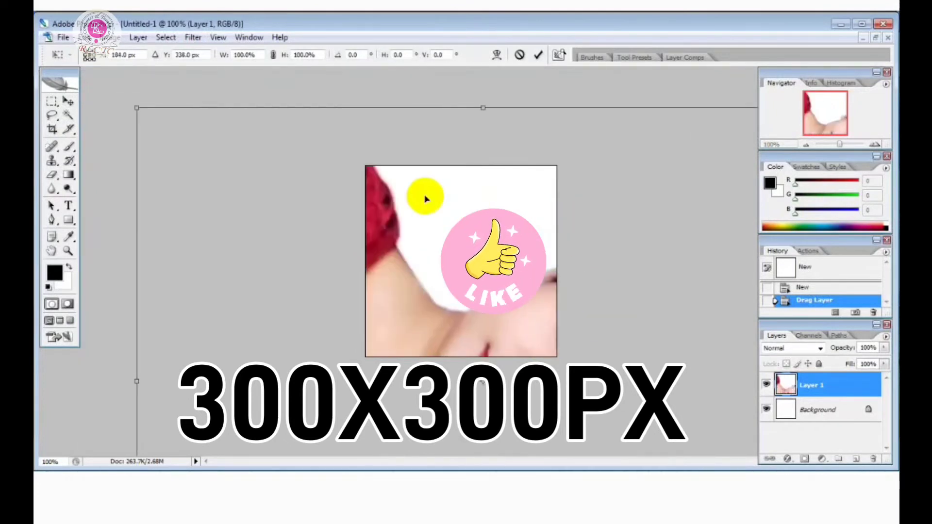
pyautogui.moveTo(138, 110); pyautogui.dragTo(364, 174)
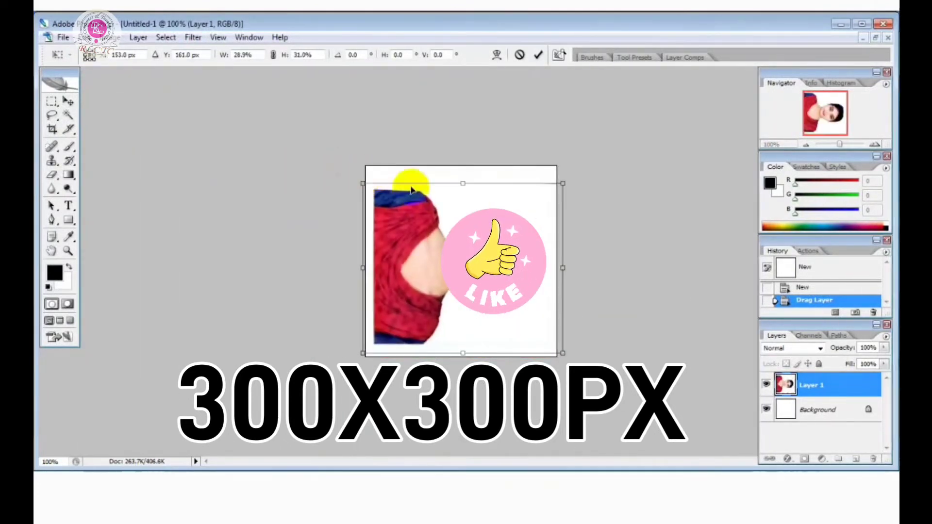
pyautogui.moveTo(570, 191); pyautogui.dragTo(408, 146)
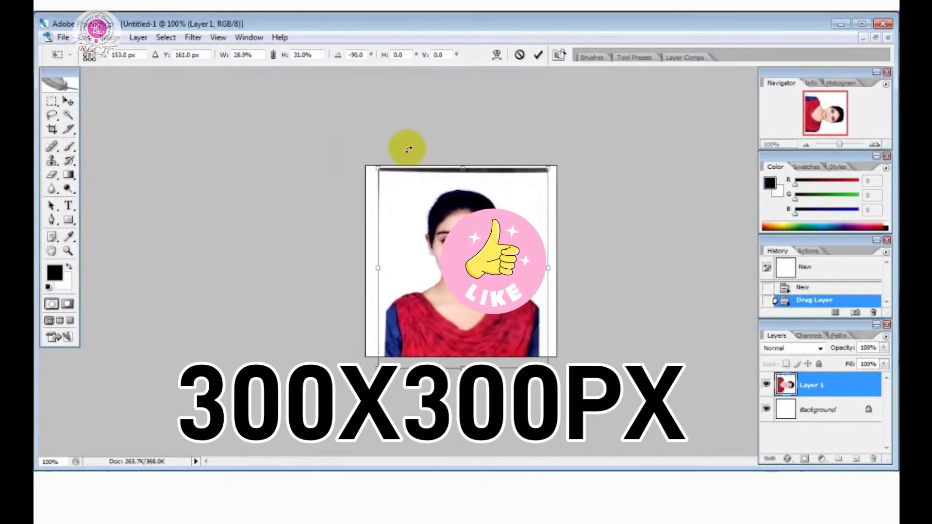
pyautogui.moveTo(541, 358); pyautogui.dragTo(561, 383)
pyautogui.moveTo(517, 318)
pyautogui.mouseDown()
pyautogui.moveTo(518, 297)
pyautogui.moveTo(518, 309)
pyautogui.mouseUp()
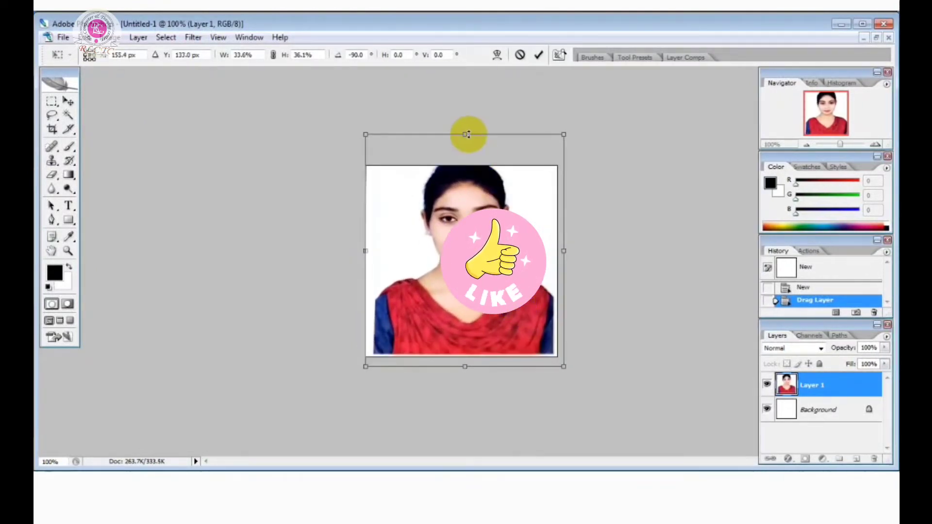
pyautogui.moveTo(465, 135); pyautogui.dragTo(467, 167)
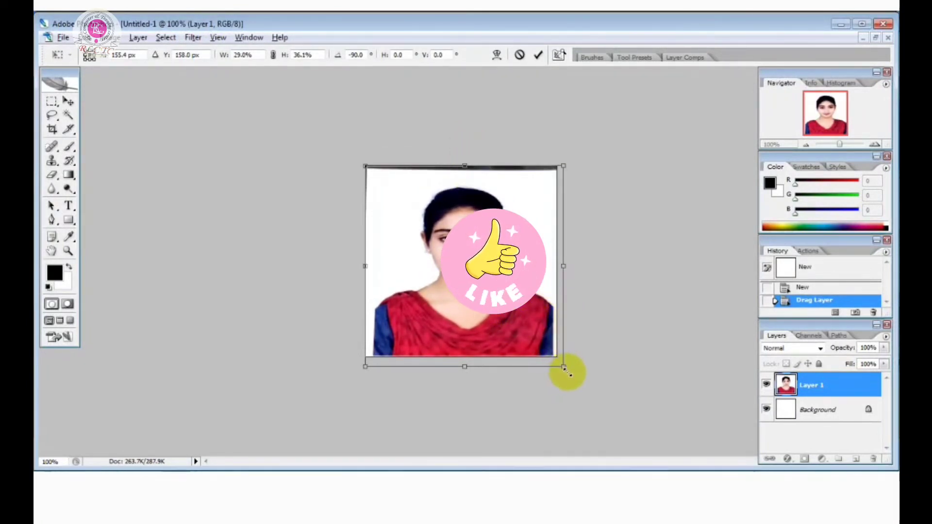
pyautogui.moveTo(564, 370); pyautogui.dragTo(572, 378)
pyautogui.press('Return')
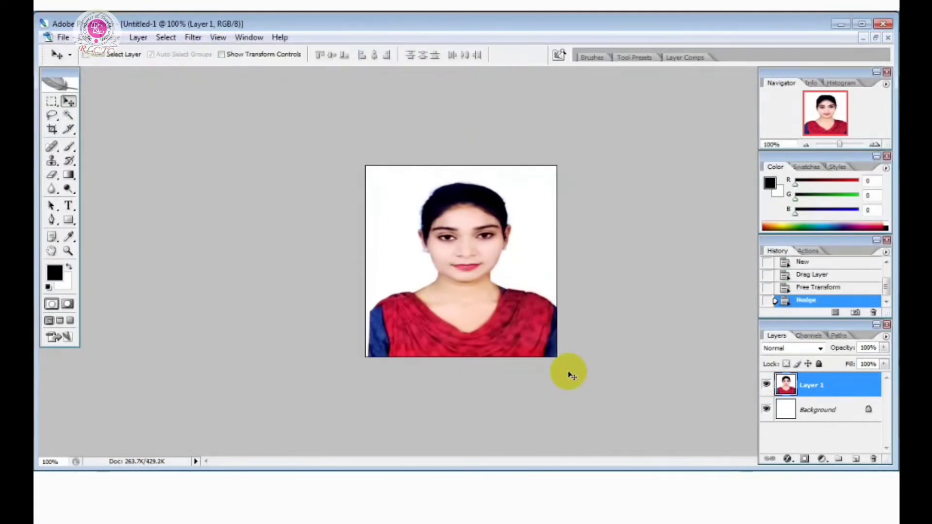
pyautogui.press('Left')
# Step: Merge the visible layers into one and apply Auto Levels
pyautogui.hotkey('ctrl', 'shift', 'e')
pyautogui.hotkey('ctrl', 'shift', 'l')
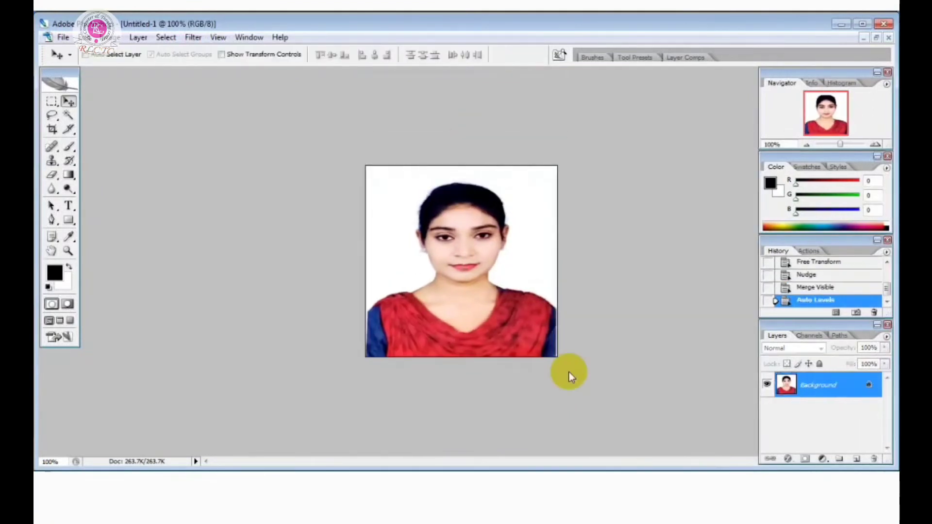
pyautogui.hotkey('ctrl', 's')
# Step: Browse to Customer Document (E:) > Online Picture & Signature in the Save As dialog
pyautogui.click(315, 216)
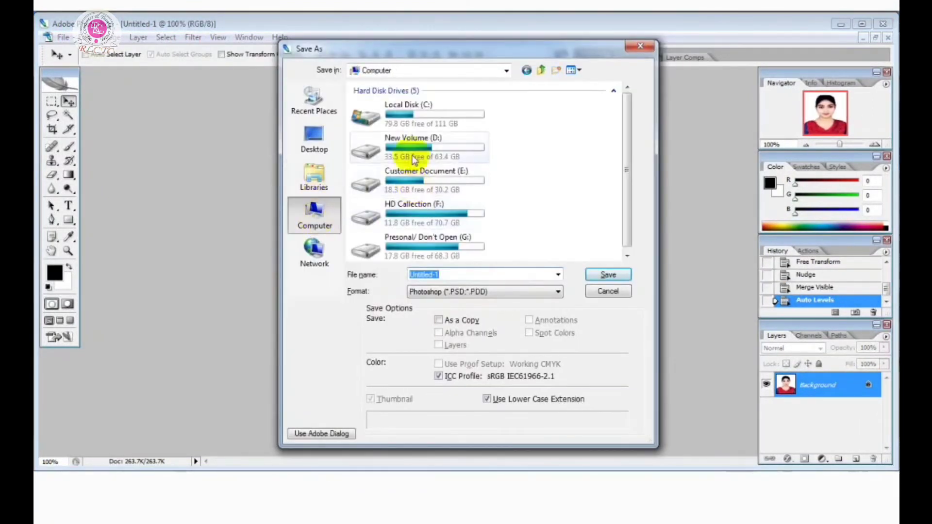
pyautogui.doubleClick(422, 186)
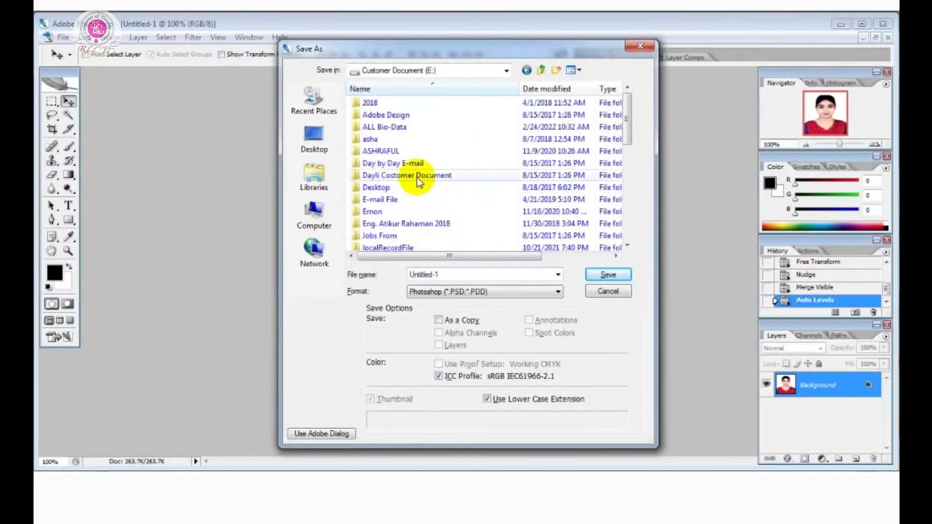
pyautogui.scroll(-1, 418, 219)
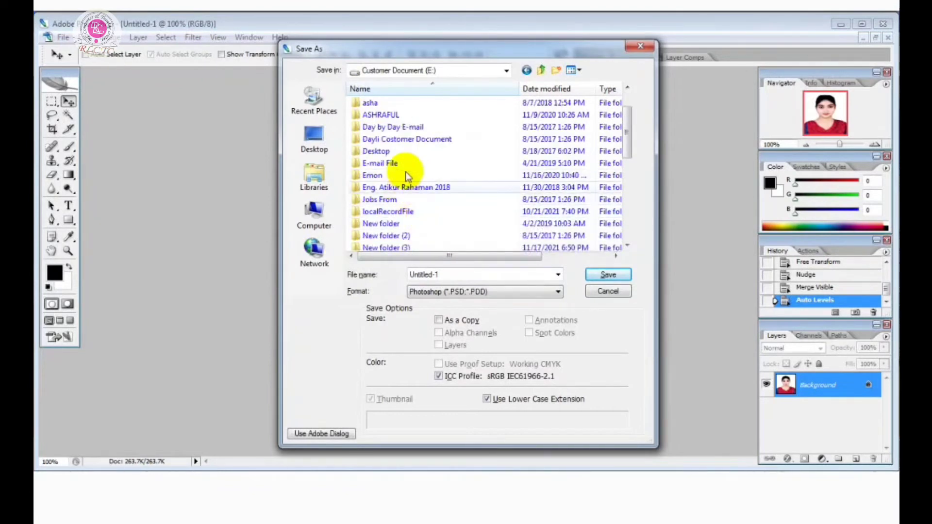
pyautogui.scroll(1, 419, 221)
pyautogui.scroll(-1, 418, 225)
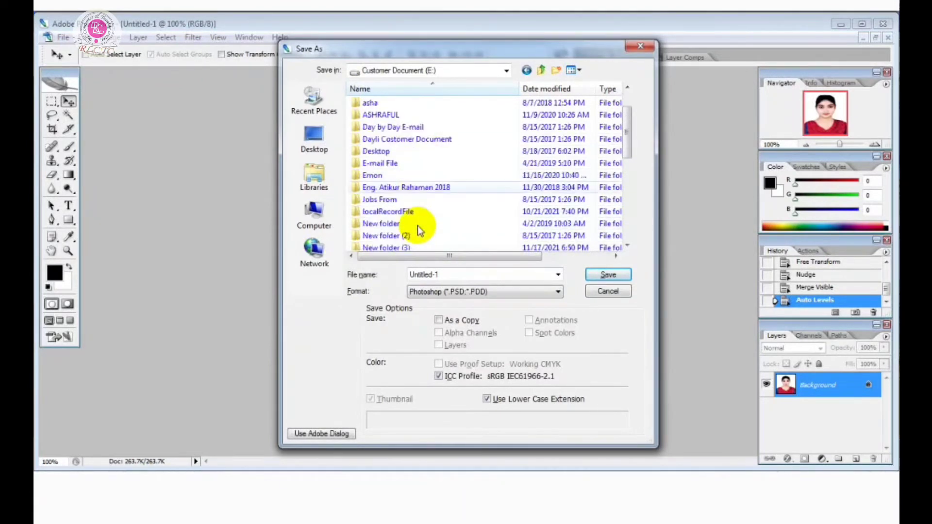
pyautogui.moveTo(629, 149); pyautogui.dragTo(629, 160)
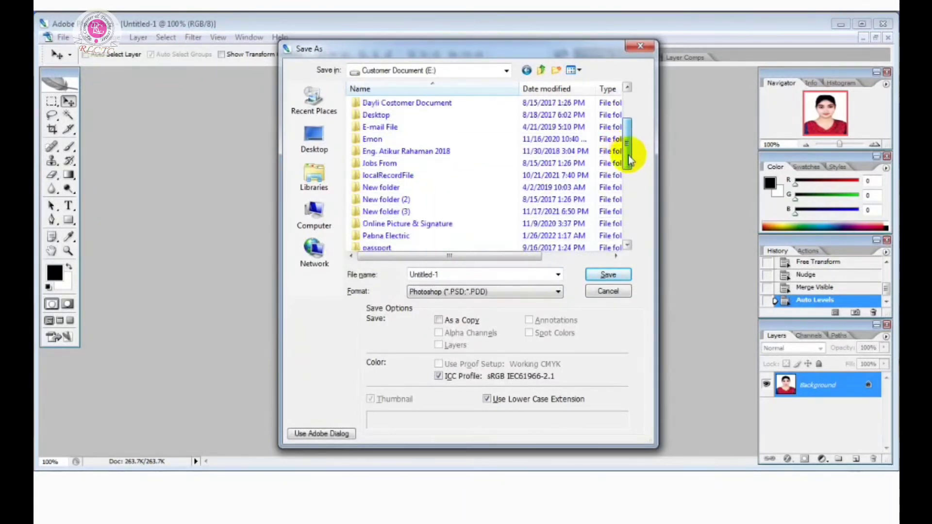
pyautogui.doubleClick(417, 224)
# Step: Name the file after the applicant and save it as JPEG at Medium quality
pyautogui.click(450, 274)
pyautogui.write('Rimi')
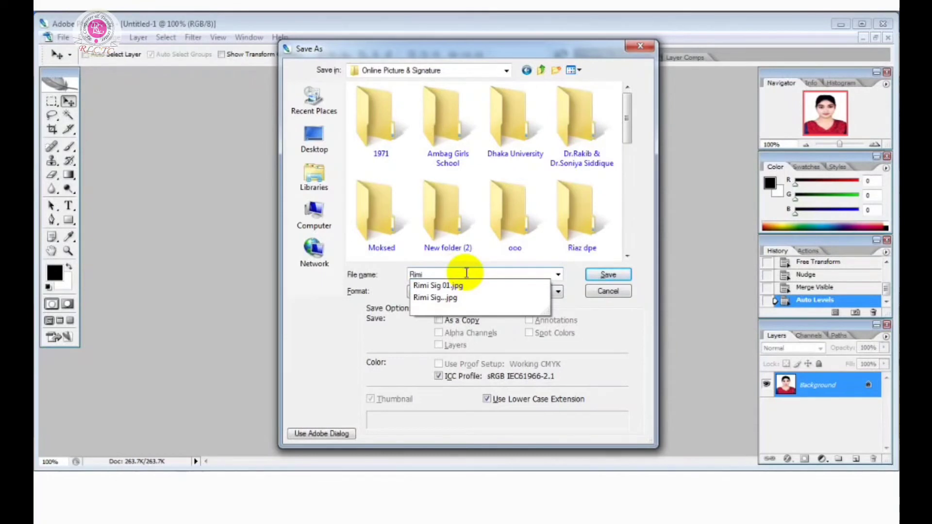
pyautogui.write('du')
pyautogui.click(470, 291)
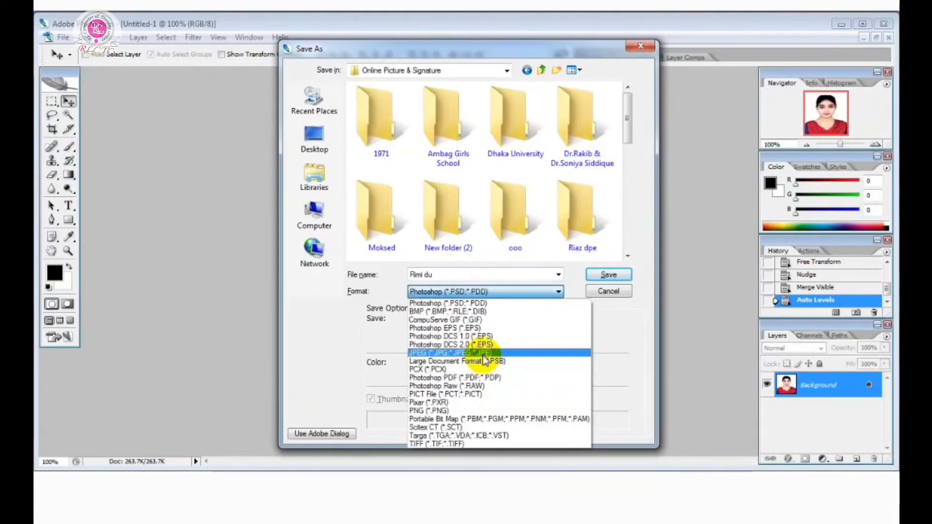
pyautogui.click(478, 353)
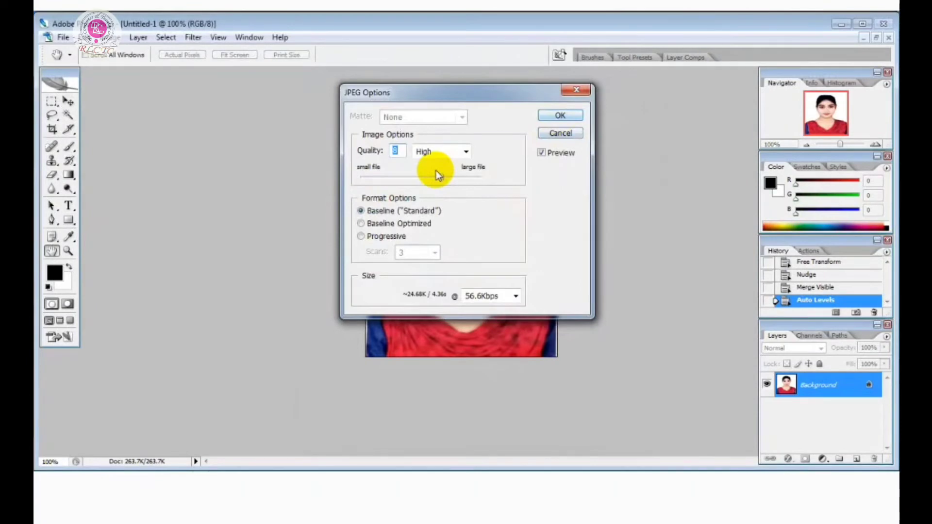
pyautogui.moveTo(434, 171); pyautogui.dragTo(422, 179)
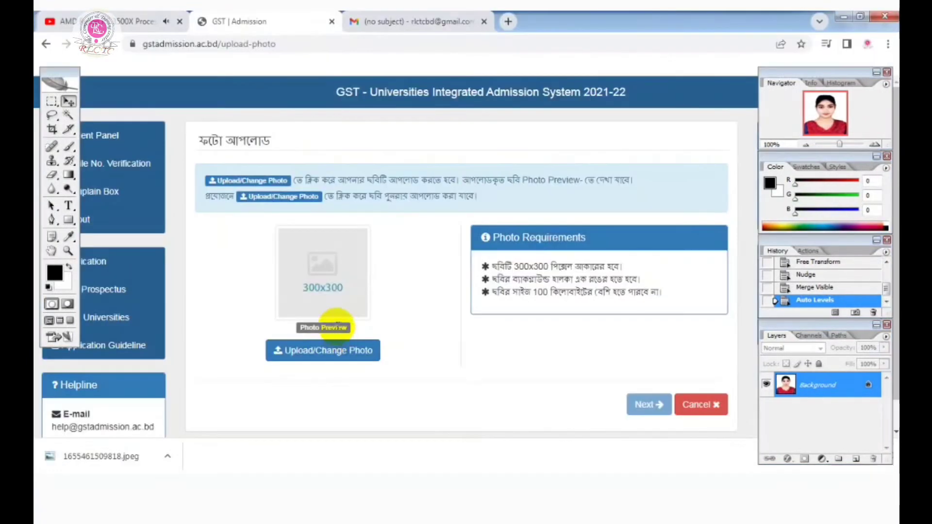
# Step: Upload the saved photo from E:\Online Picture & Signature to the portal
pyautogui.click(327, 354)
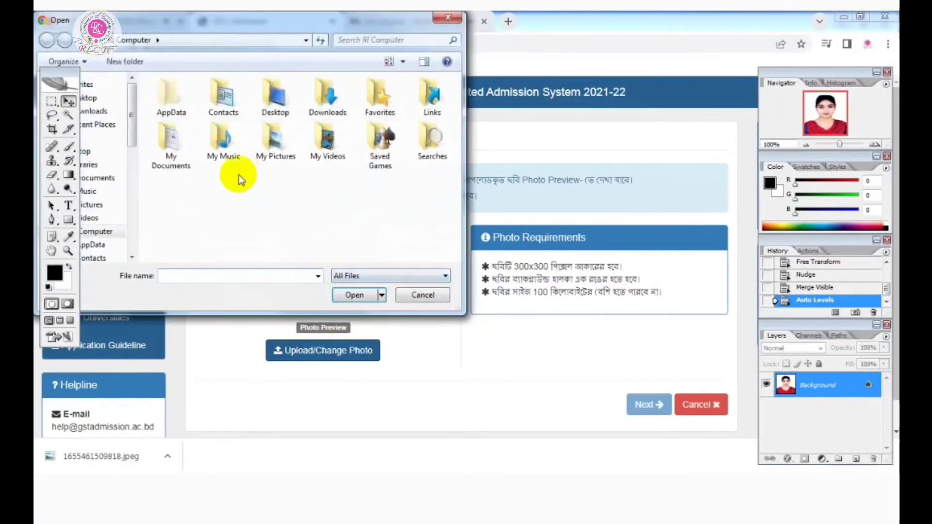
pyautogui.moveTo(129, 136); pyautogui.dragTo(132, 213)
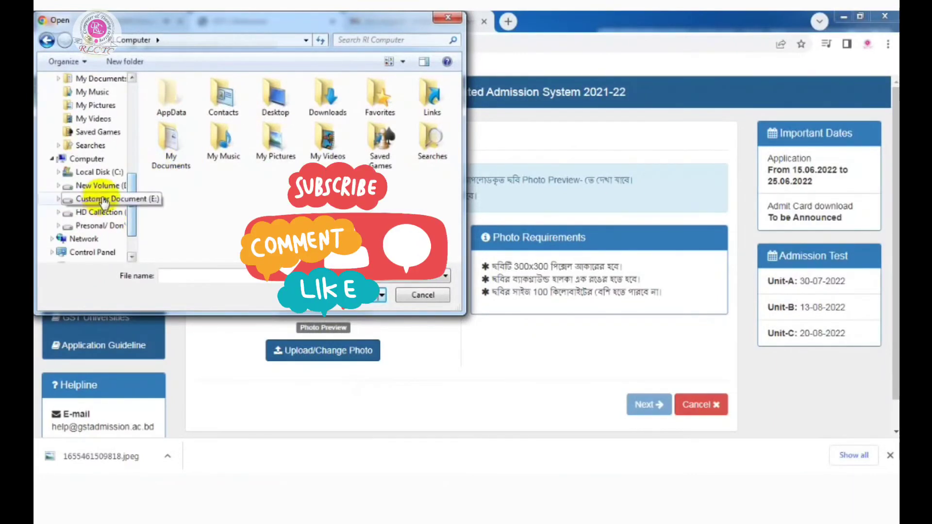
pyautogui.click(97, 199)
pyautogui.scroll(-5, 232, 180)
pyautogui.doubleClick(235, 97)
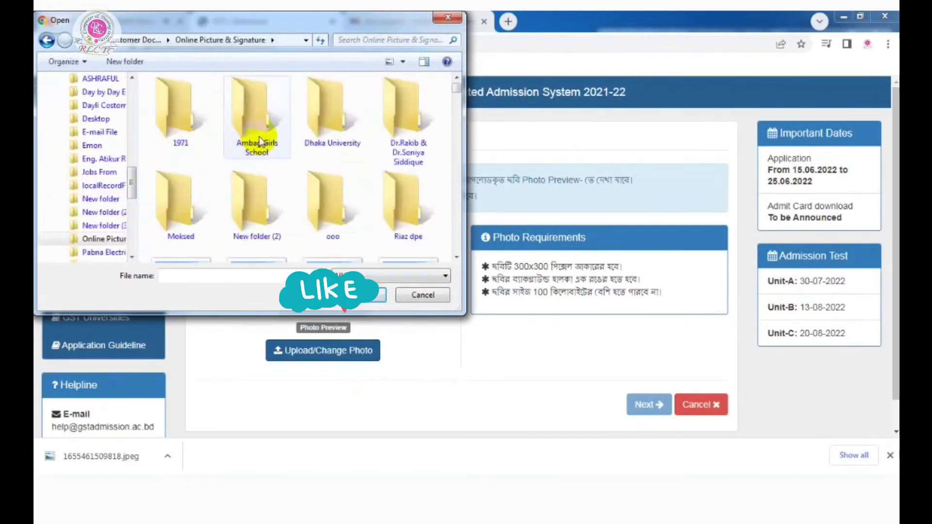
pyautogui.doubleClick(260, 141)
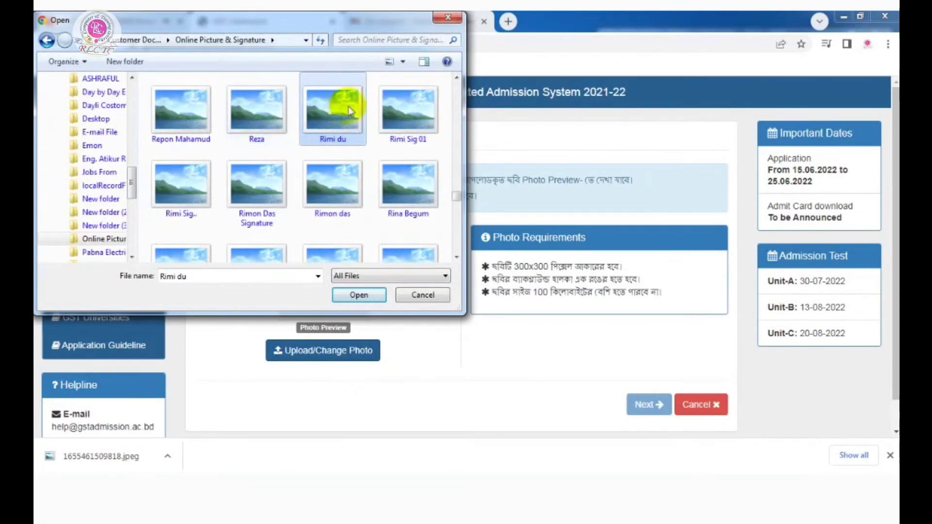
pyautogui.doubleClick(344, 104)
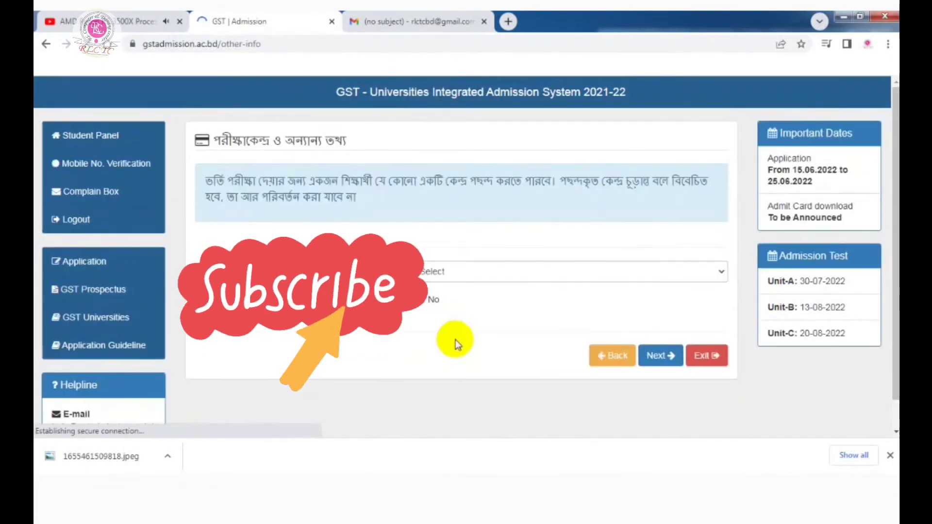
# Step: Select Jagannath University, Dhaka as the exam centre and submit the choice
pyautogui.click(480, 274)
pyautogui.click(478, 131)
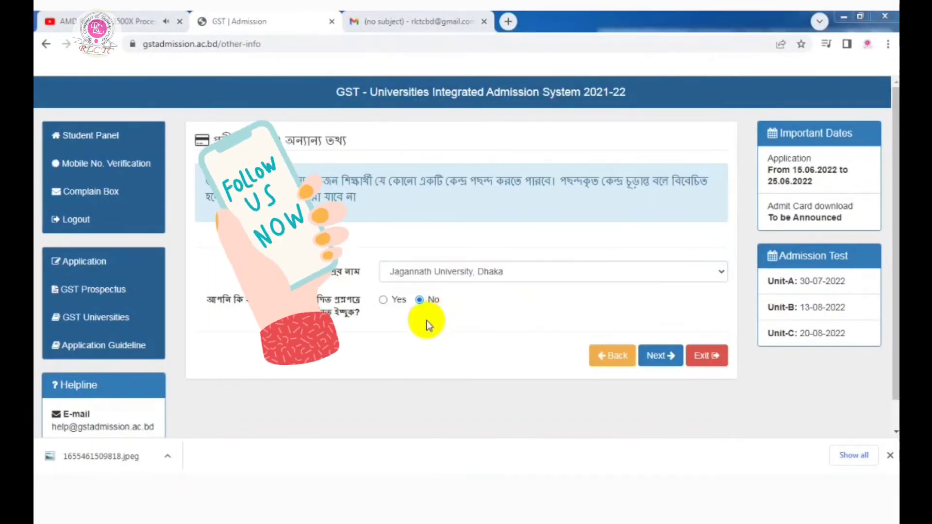
pyautogui.click(658, 361)
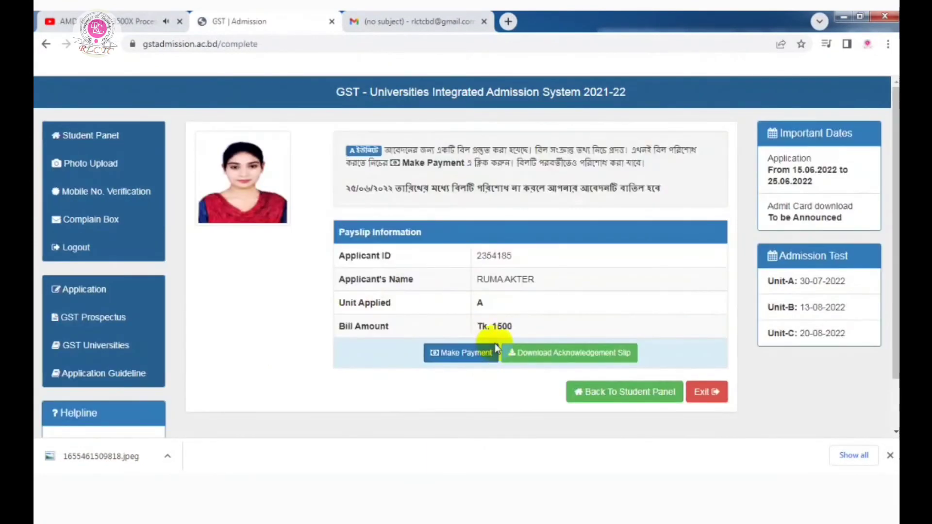
# Step: Download the acknowledgement slip as a PDF, then start paying the Tk. 1500 bill
pyautogui.click(569, 354)
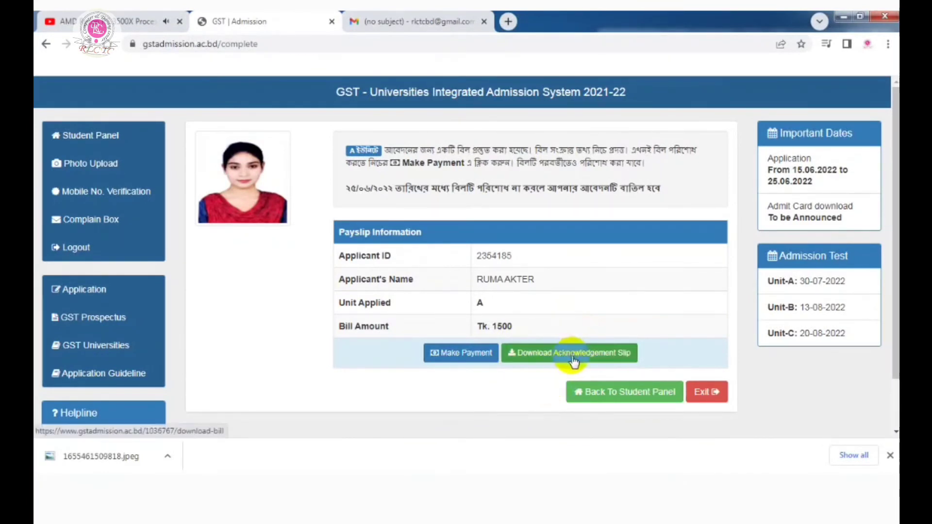
pyautogui.click(579, 358)
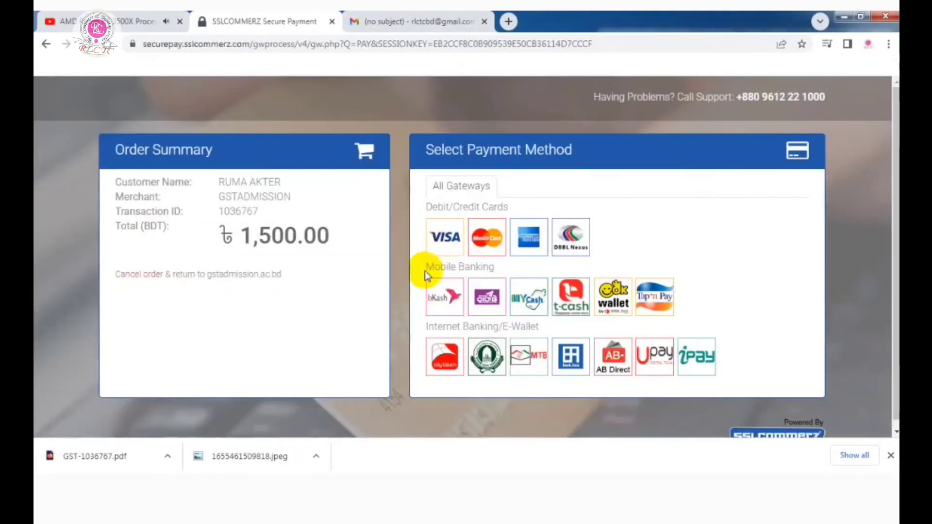
pyautogui.click(443, 297)
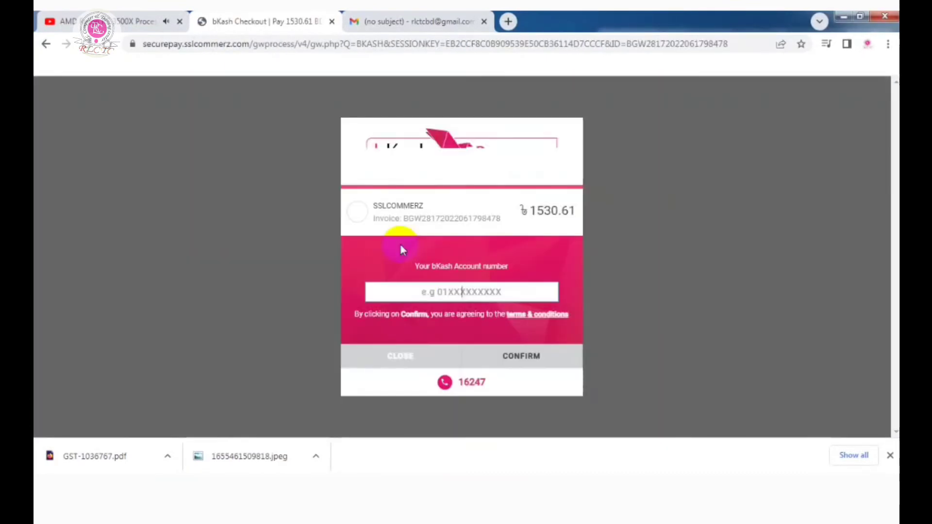
# Step: Enter the applicant's bKash account number and confirm it
pyautogui.click(464, 293)
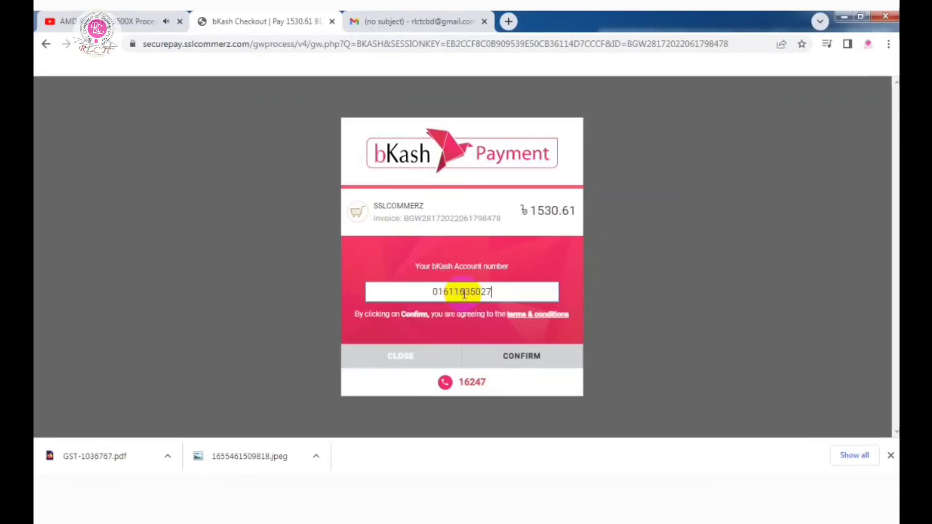
pyautogui.click(523, 356)
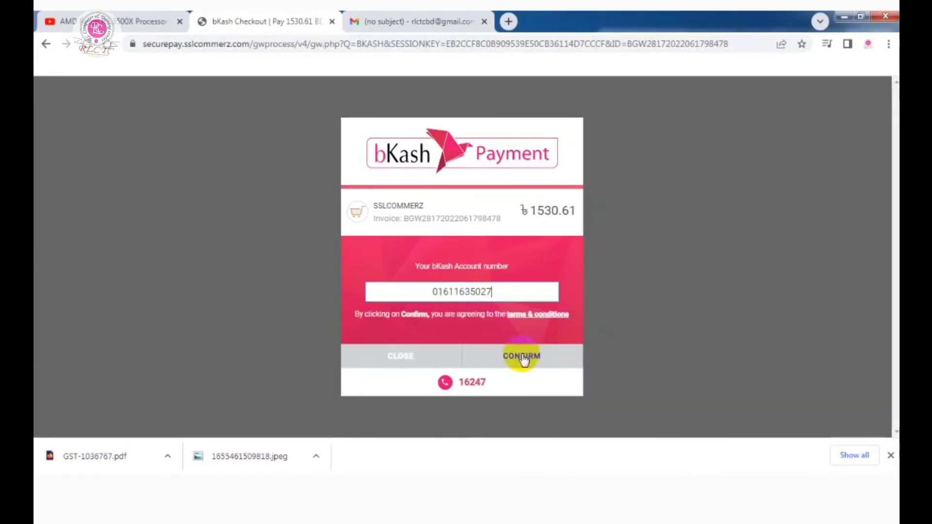
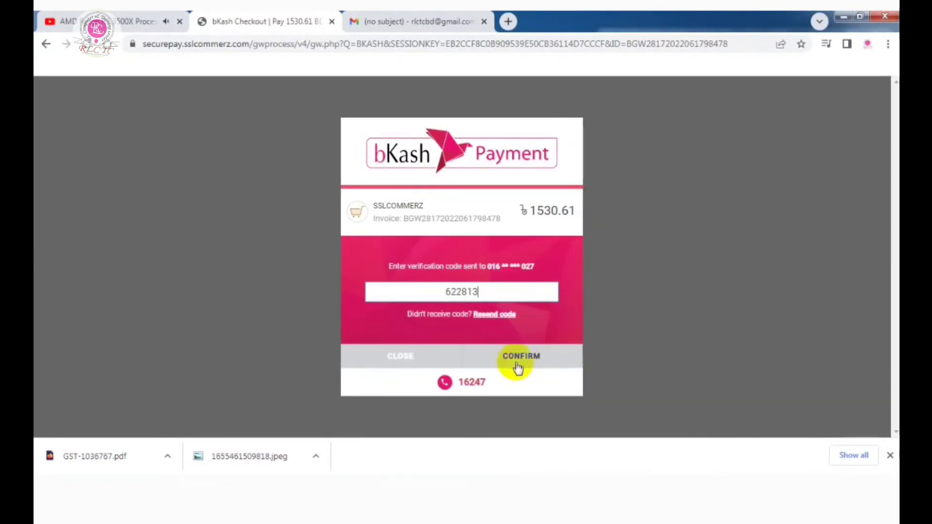
# Step: Submit the bKash verification code and move on to entering the account PIN
pyautogui.click(519, 367)
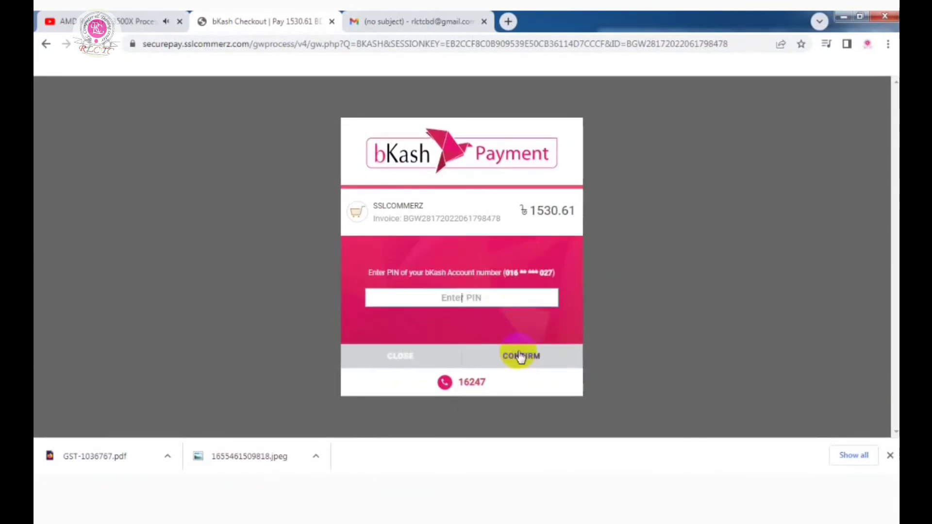
pyautogui.click(496, 298)
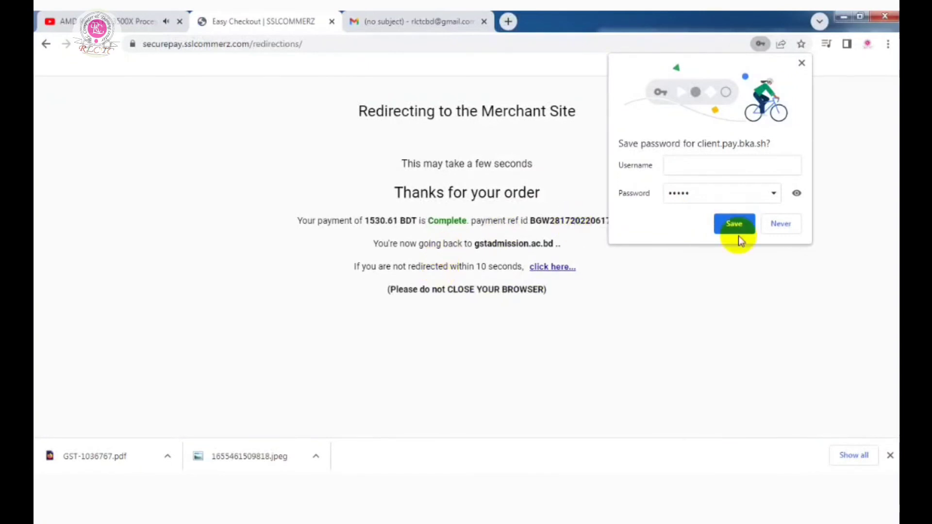
# Step: Decline saving the password and scroll the success page showing the Tk. 1500 bill as Paid
pyautogui.click(780, 227)
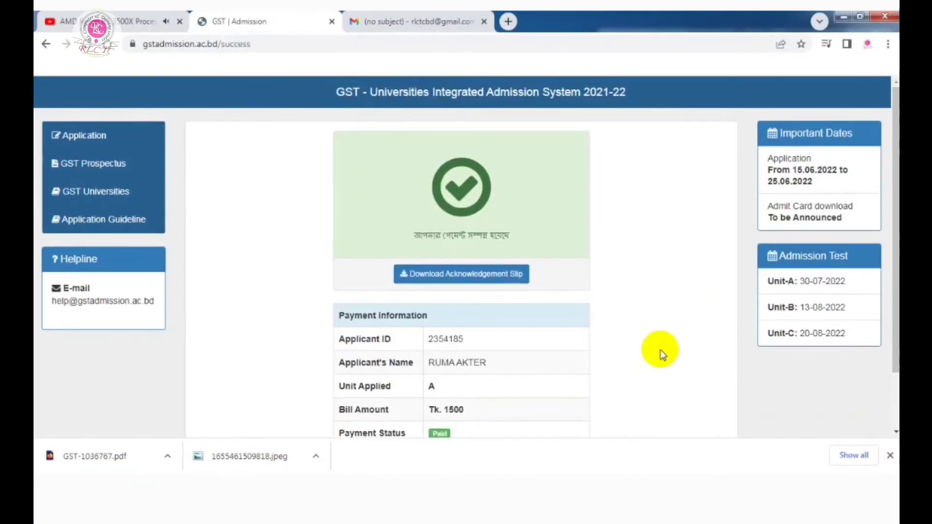
pyautogui.moveTo(896, 182); pyautogui.dragTo(892, 260)
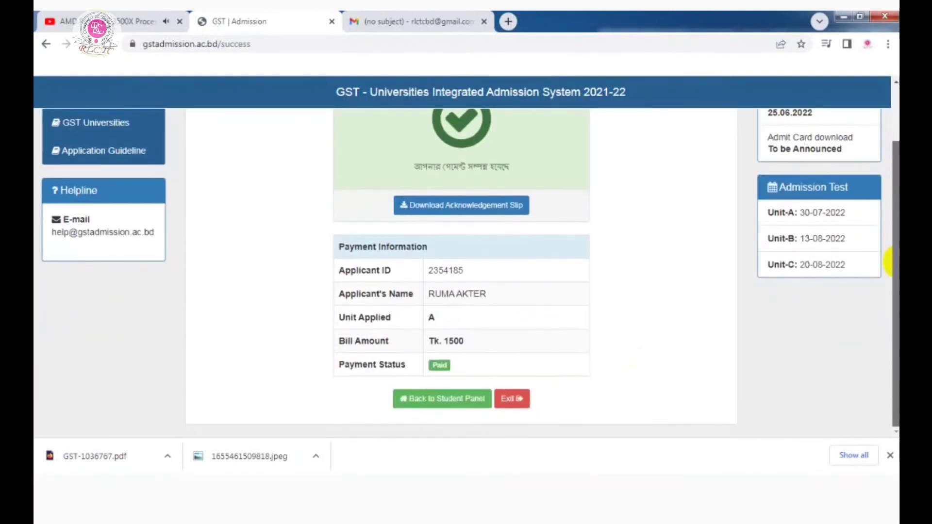